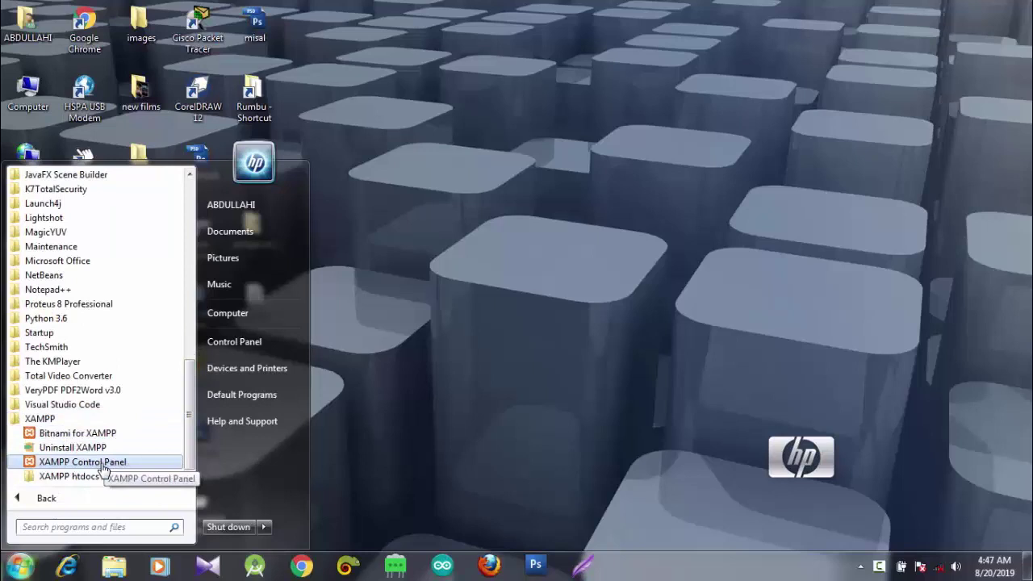
- Pin the XAMPP Control Panel to the taskbar and launch it
right_click(103, 468)
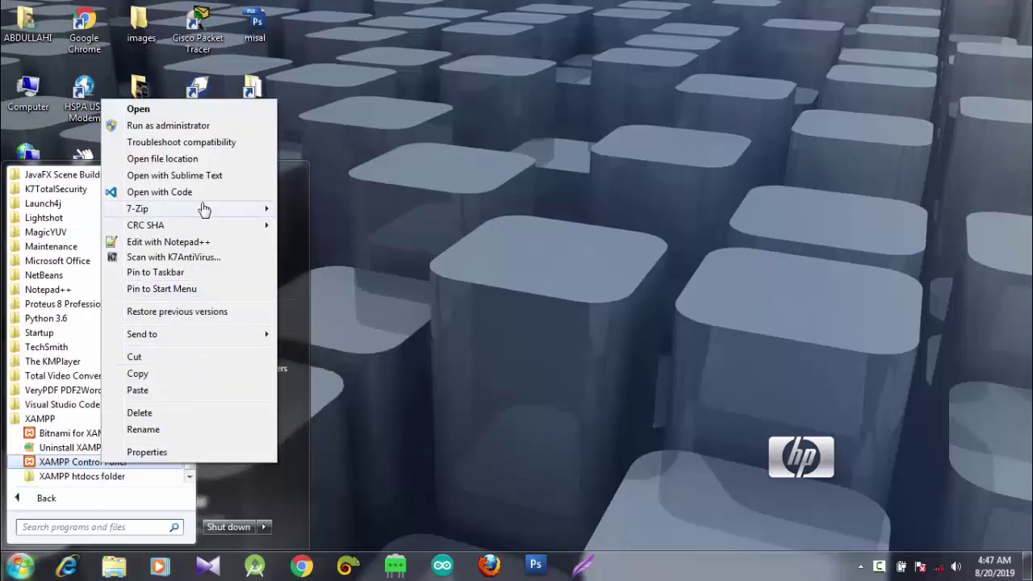
left_click(180, 278)
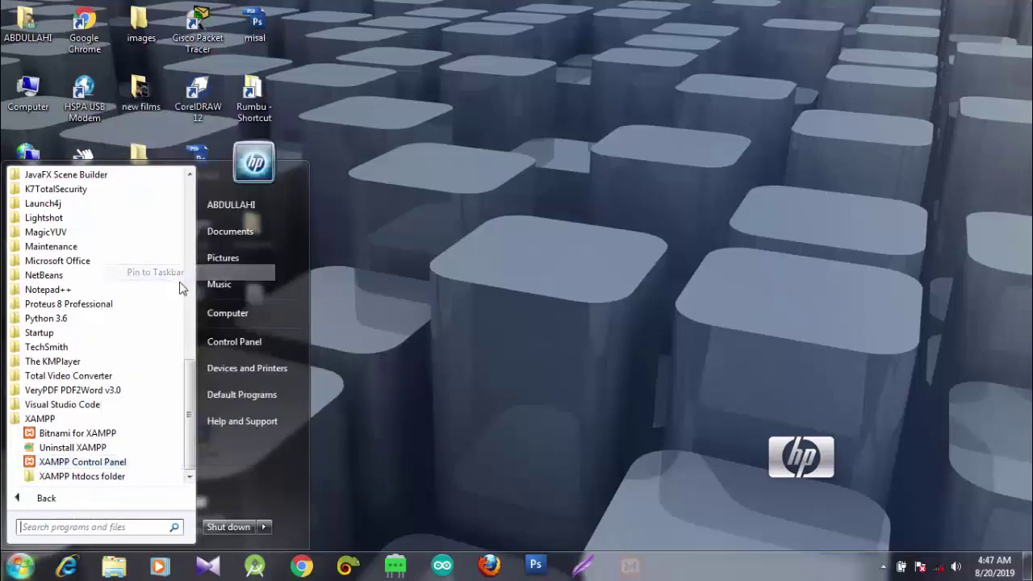
left_click(116, 466)
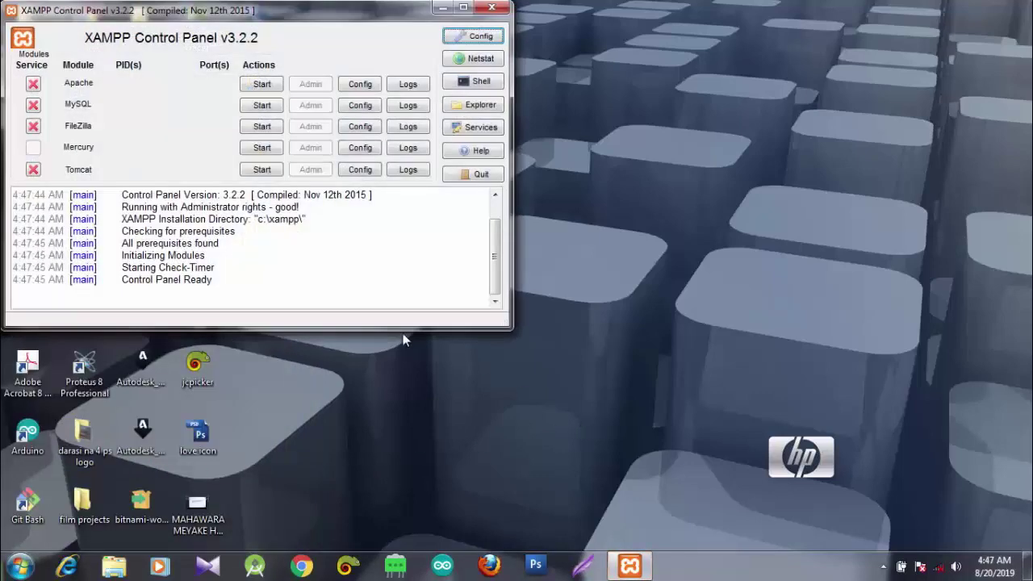
- Start the Apache and MySQL modules, and minimize the XAMPP Control Panel
left_click(261, 84)
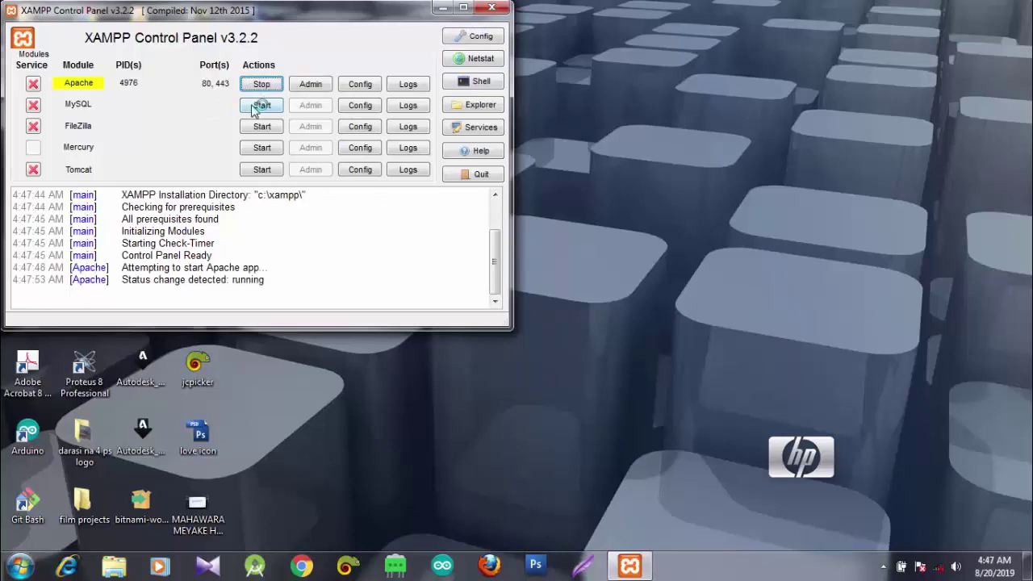
left_click(256, 105)
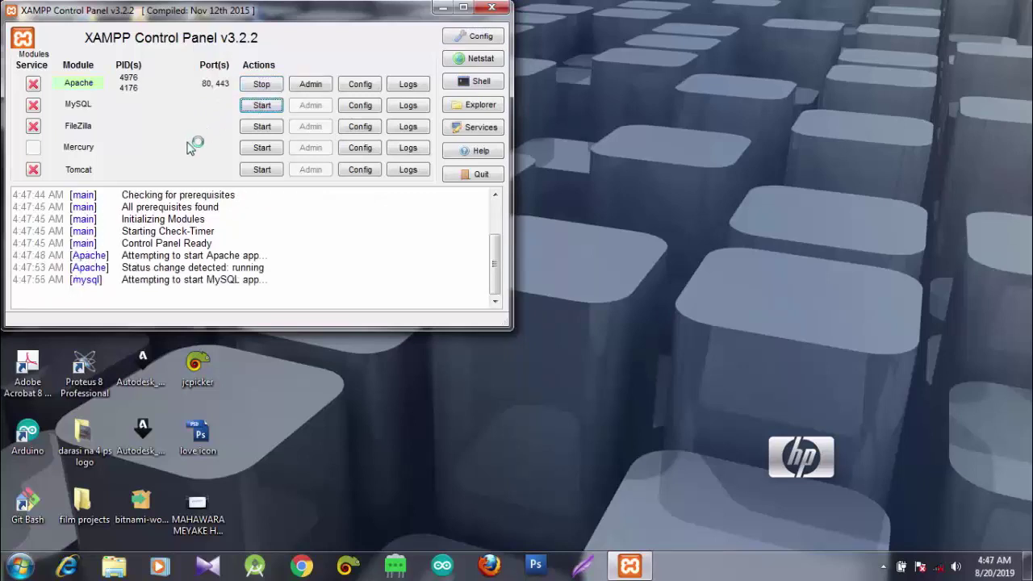
left_click(444, 8)
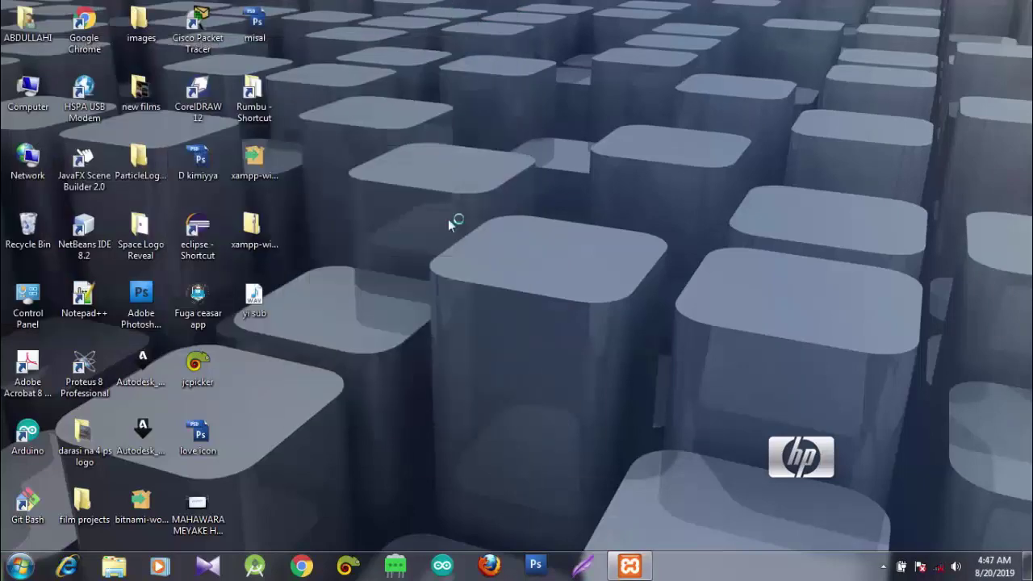
- Switch to Google Chrome and open the local WordPress site at 127.0.0.1:/wordpress
left_click(302, 569)
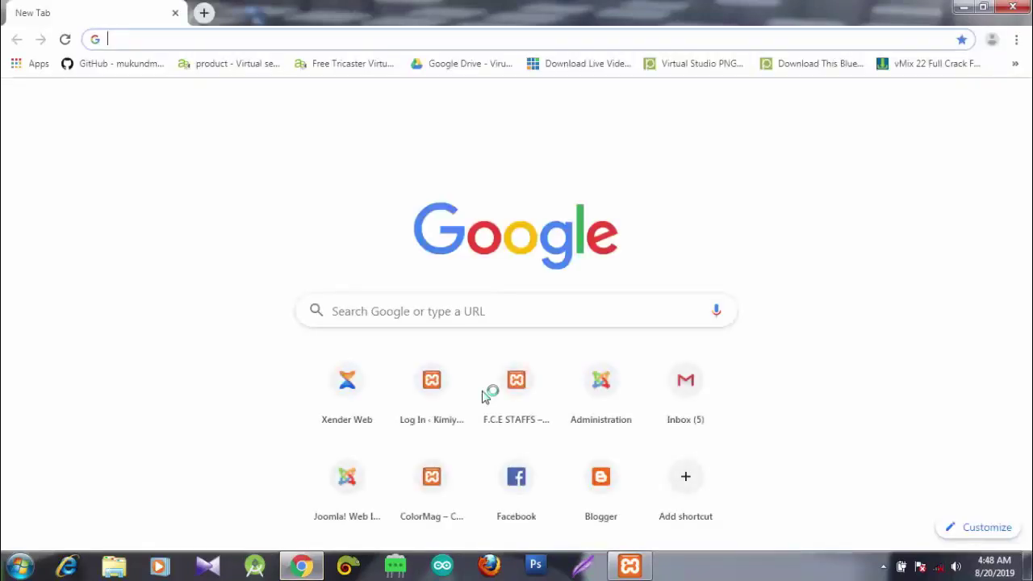
type("12")
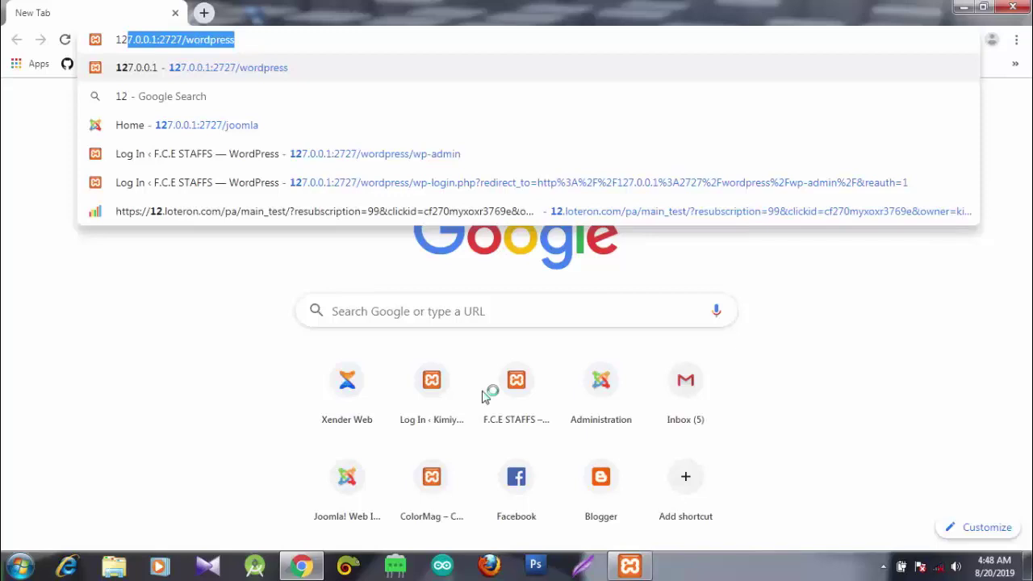
type("7.")
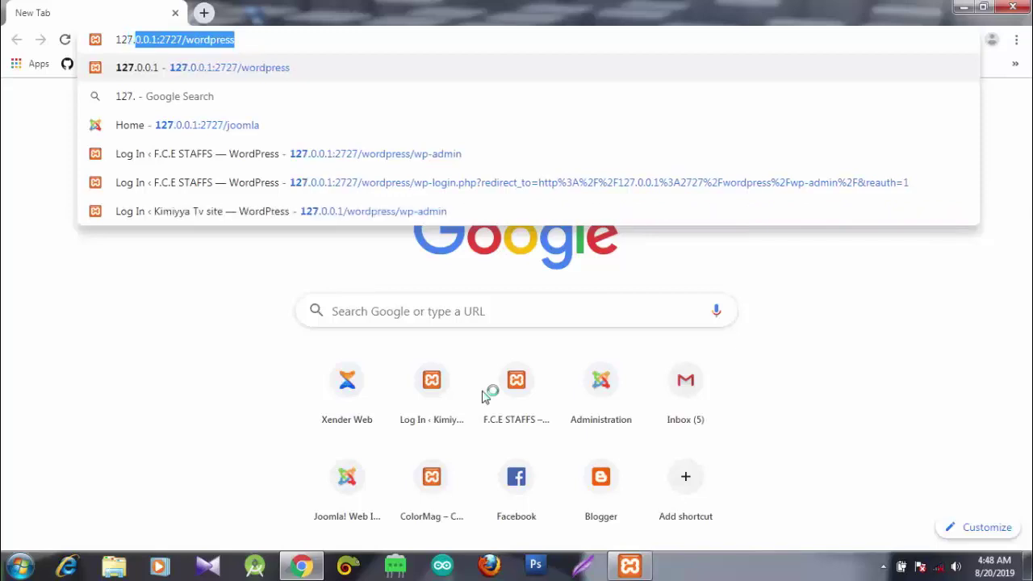
type("0")
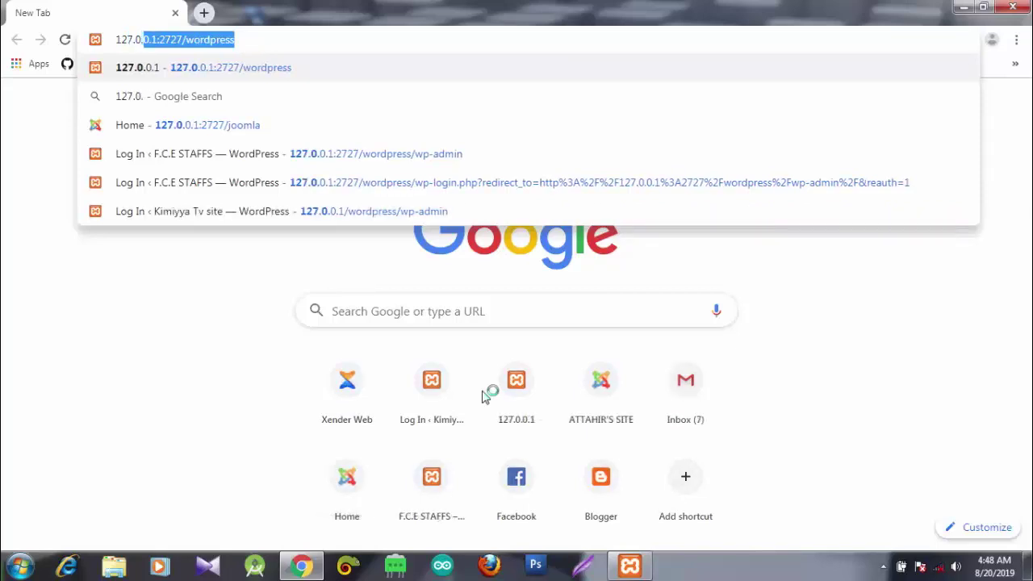
type(".0.1")
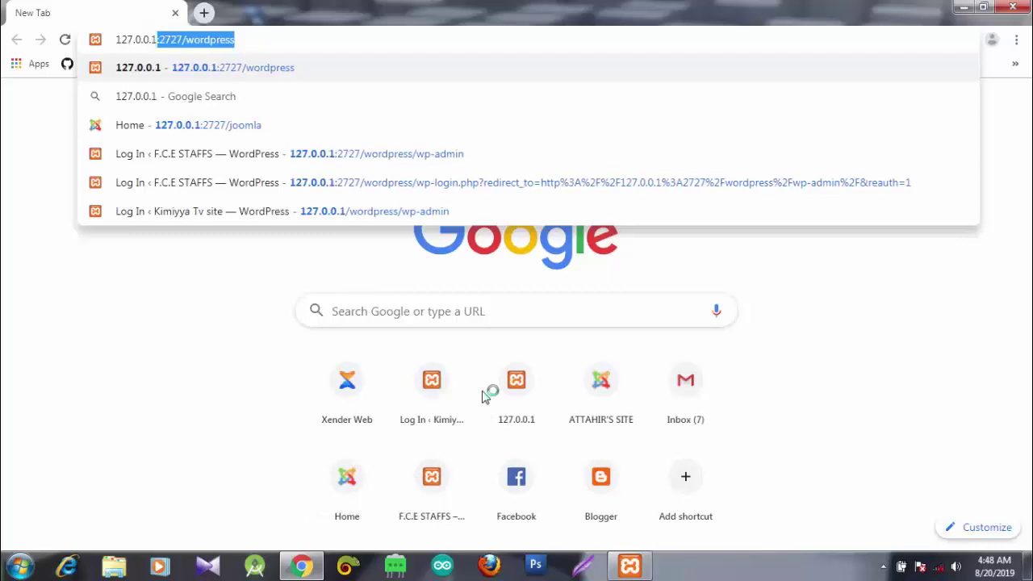
type(":")
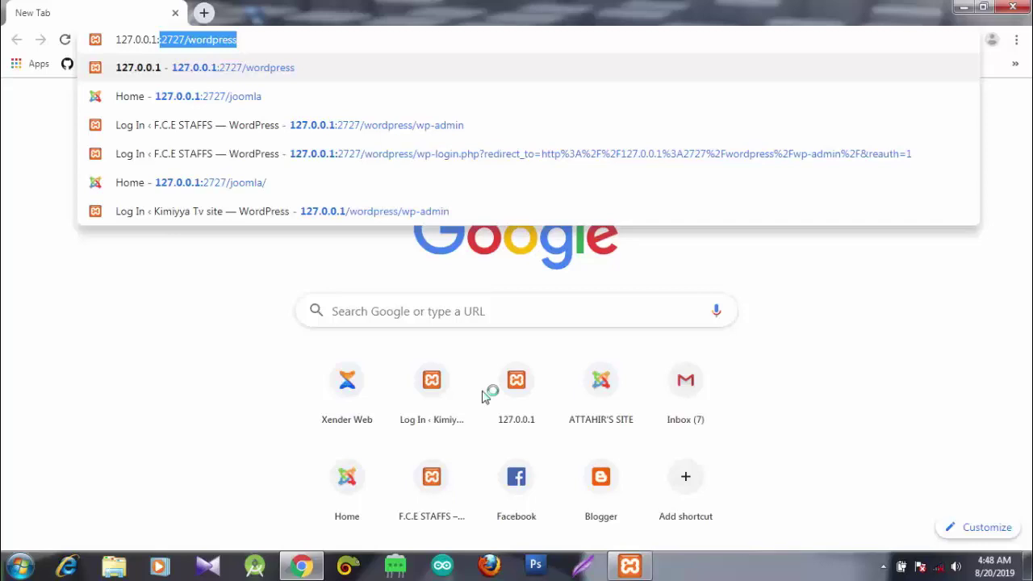
type("/")
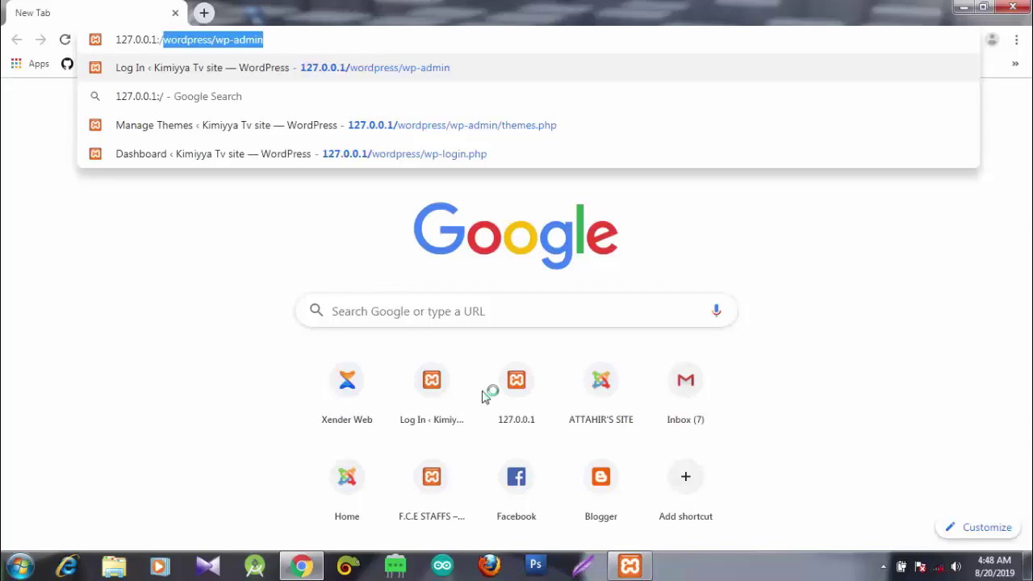
type("wo")
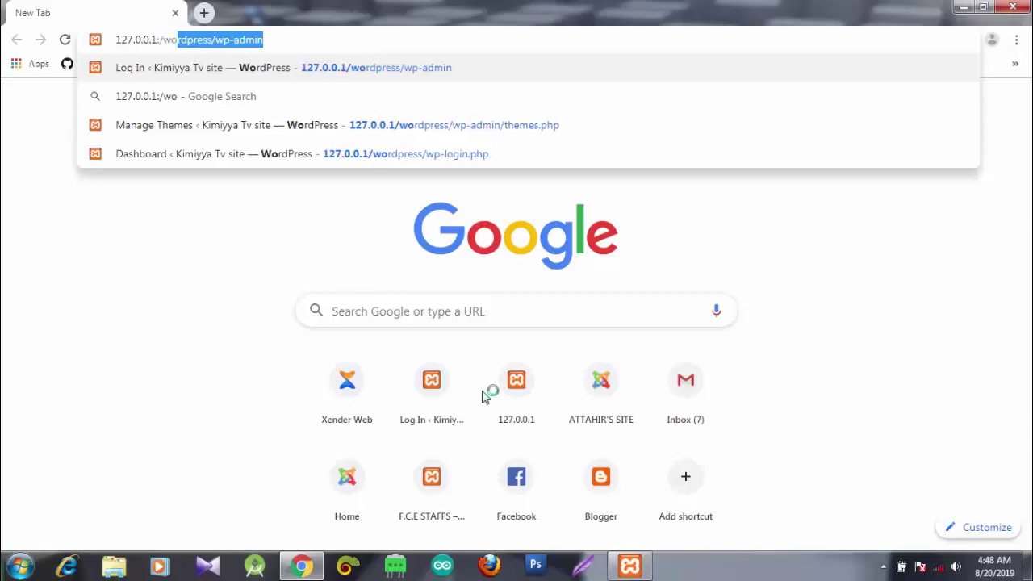
type("rd")
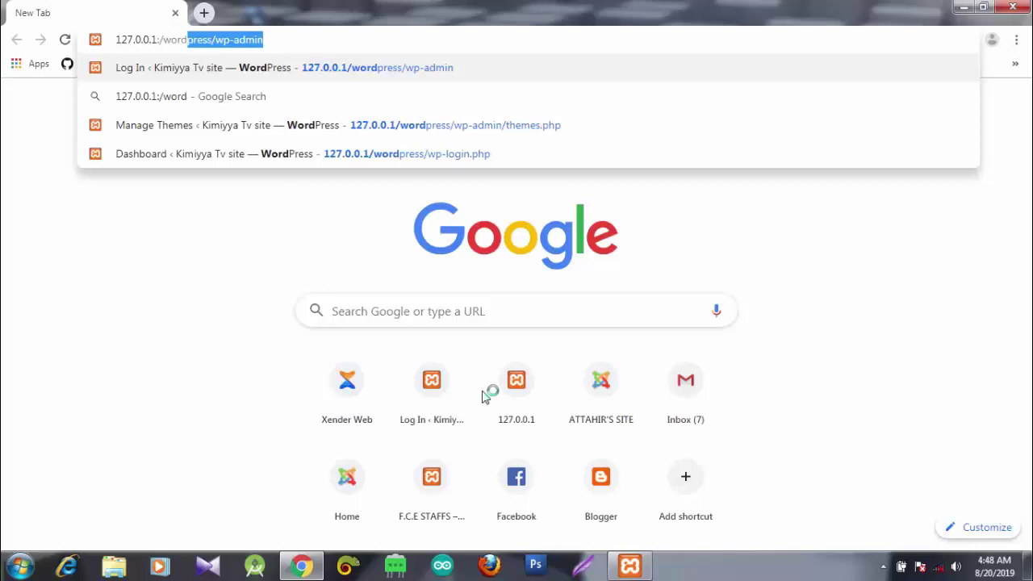
key("Right")
key("BackSpace")
key("BackSpace")
key("BackSpace")
key("BackSpace")
key("BackSpace")
key("BackSpace")
key("BackSpace")
key("BackSpace")
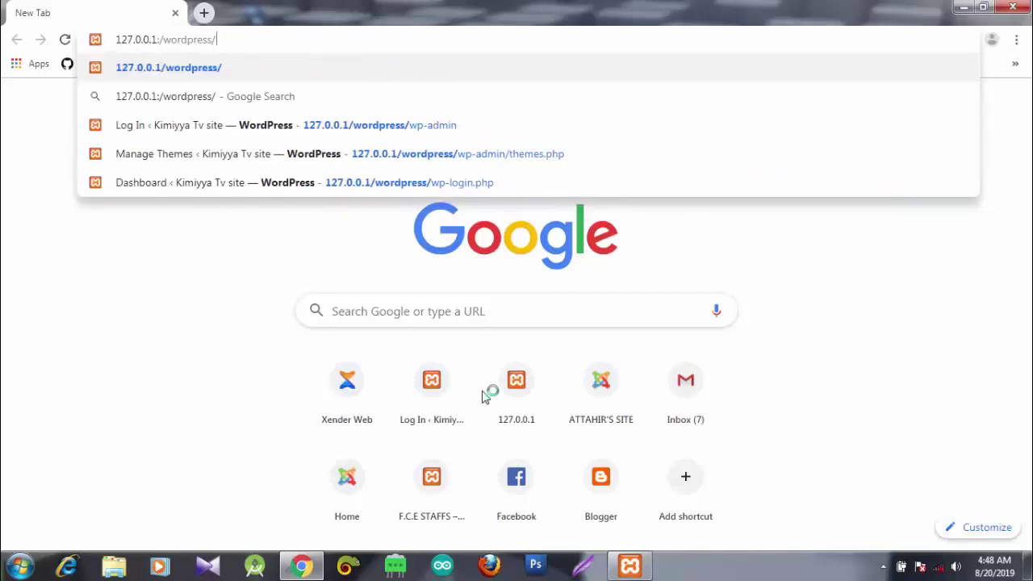
key("BackSpace")
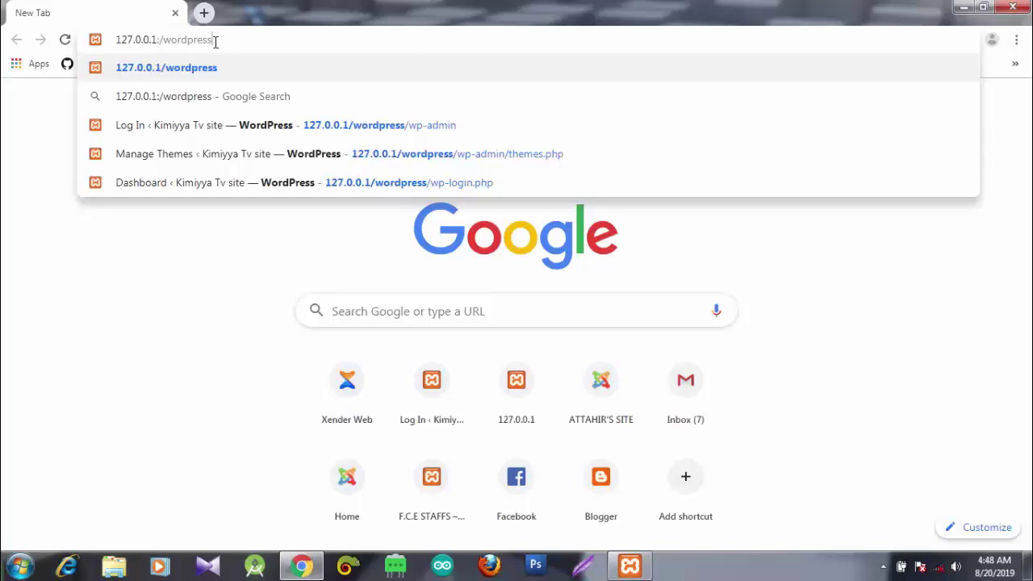
key("Return")
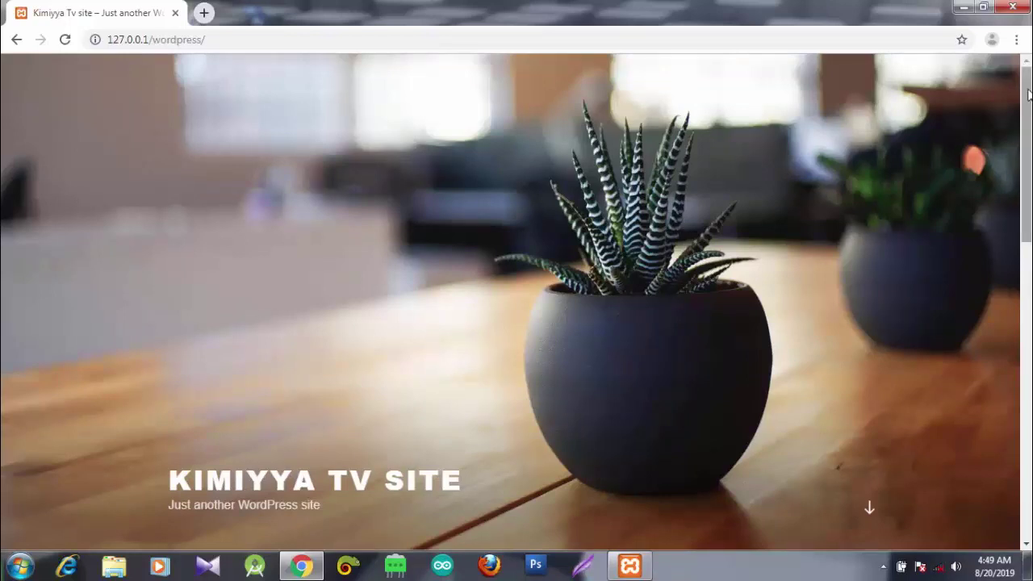
mouse_move(1028, 95)
left_mouse_down()
mouse_move(1029, 348)
mouse_move(1029, 95)
left_mouse_up()
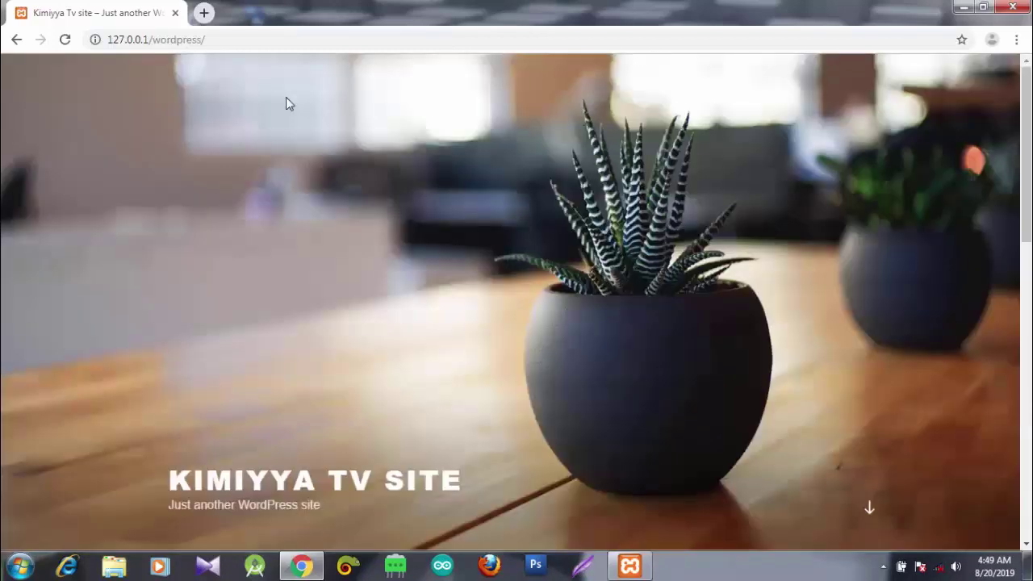
- Open the site's admin login page at 127.0.0.1/wordpress/wp-admin
left_click(216, 41)
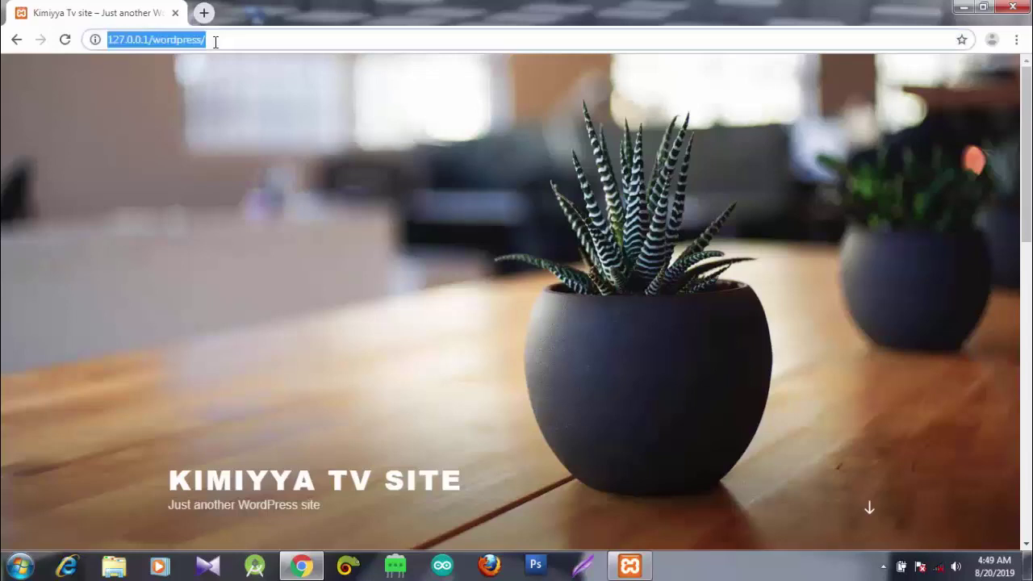
left_click(215, 42)
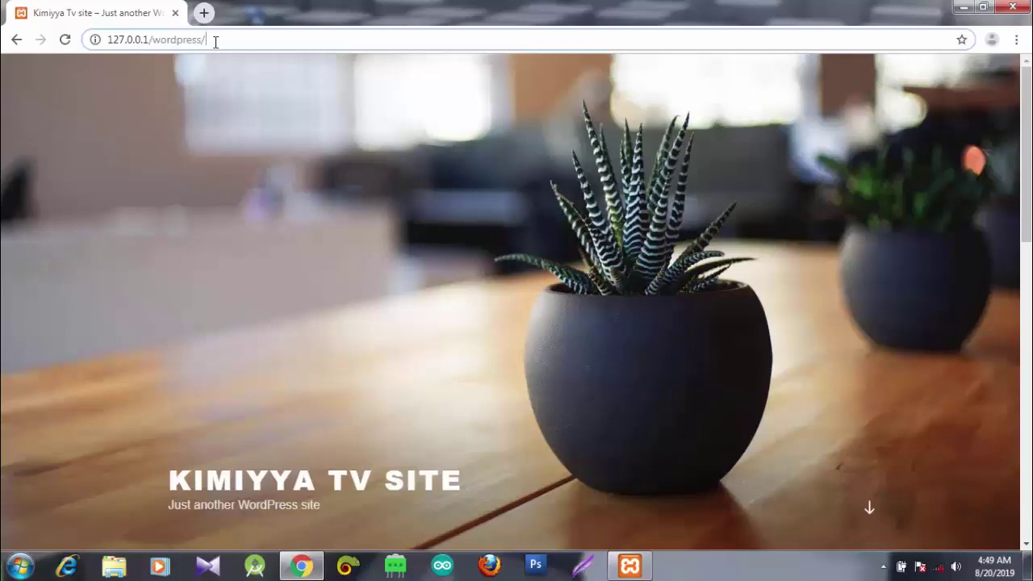
type("w")
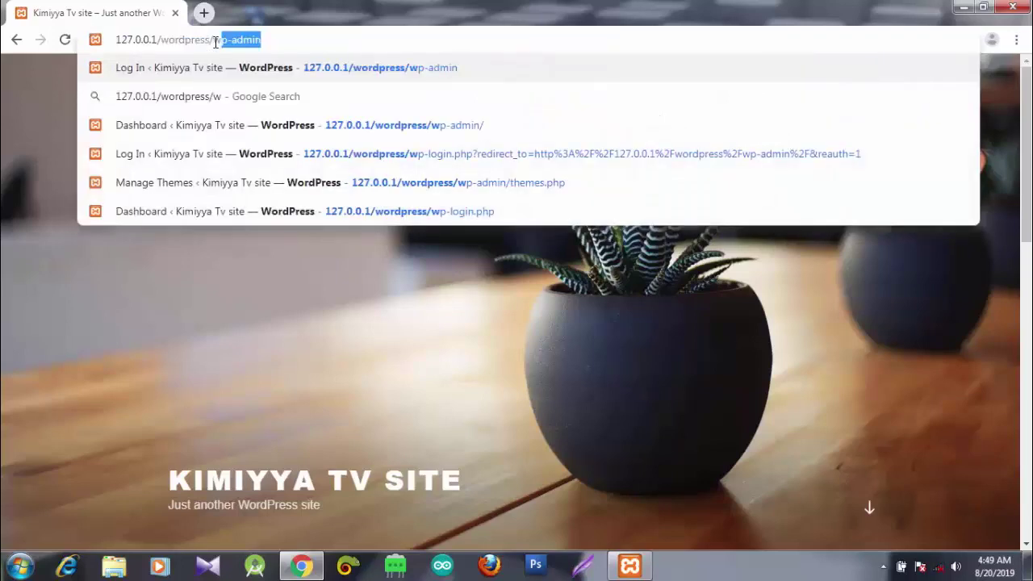
key("Right")
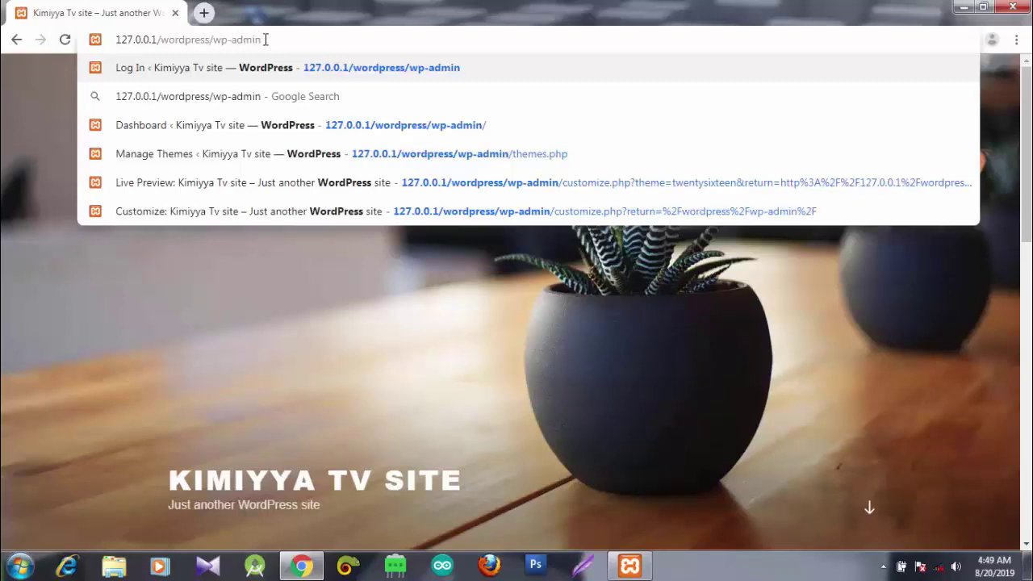
key("Return")
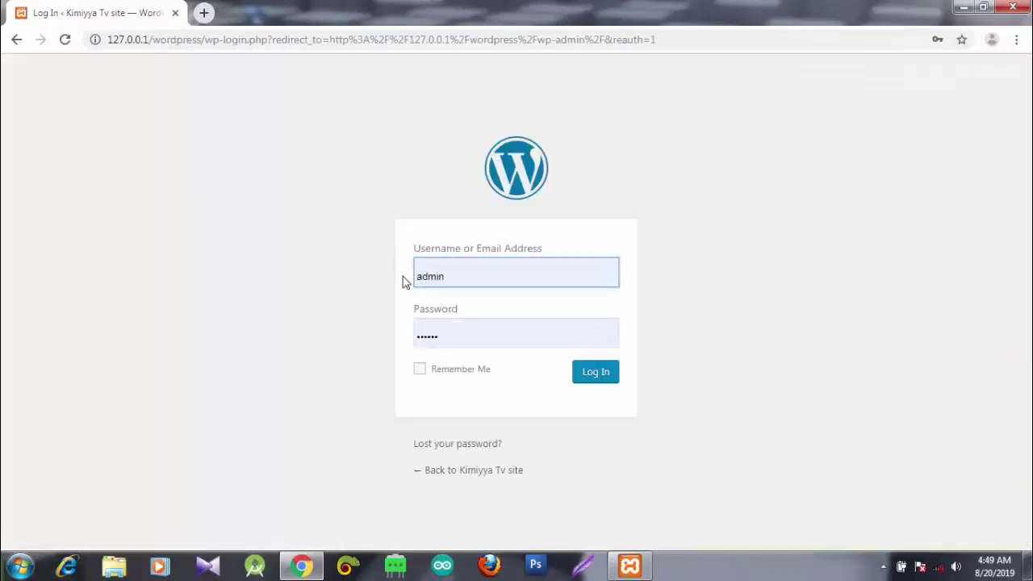
- Log in to the WordPress dashboard with the prefilled admin username and saved password
left_click(465, 276)
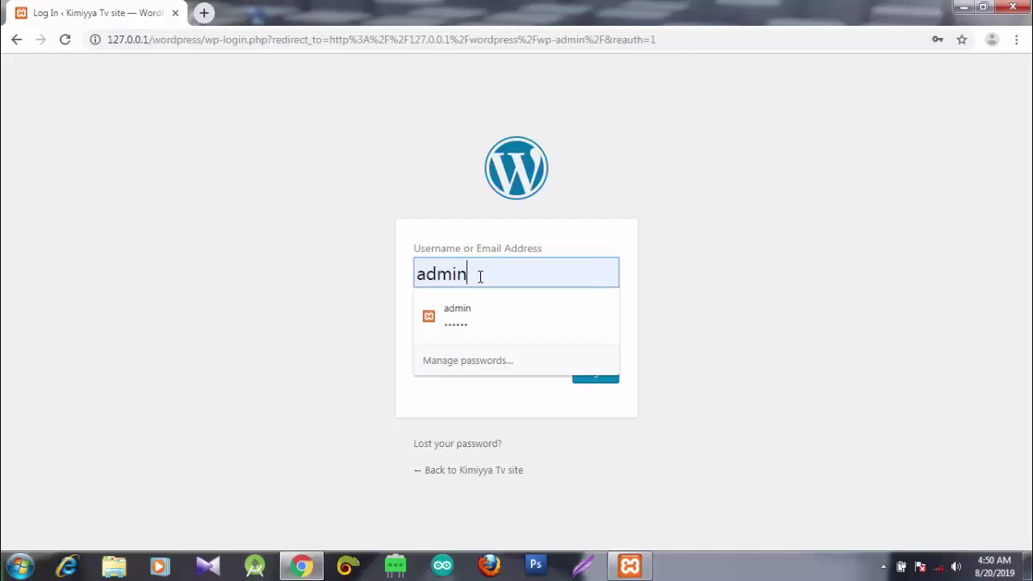
key("Escape")
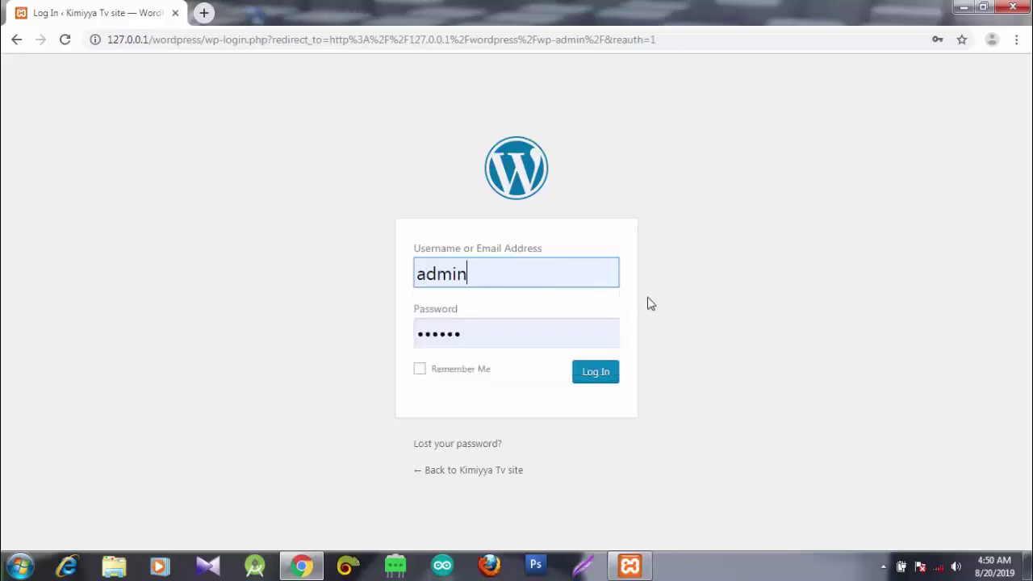
left_click(471, 338)
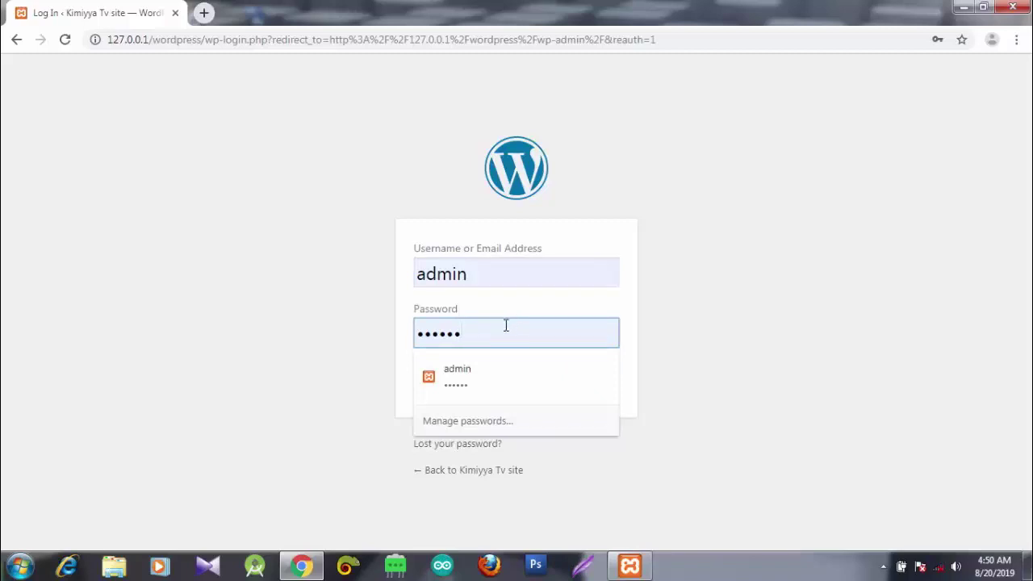
left_click(611, 312)
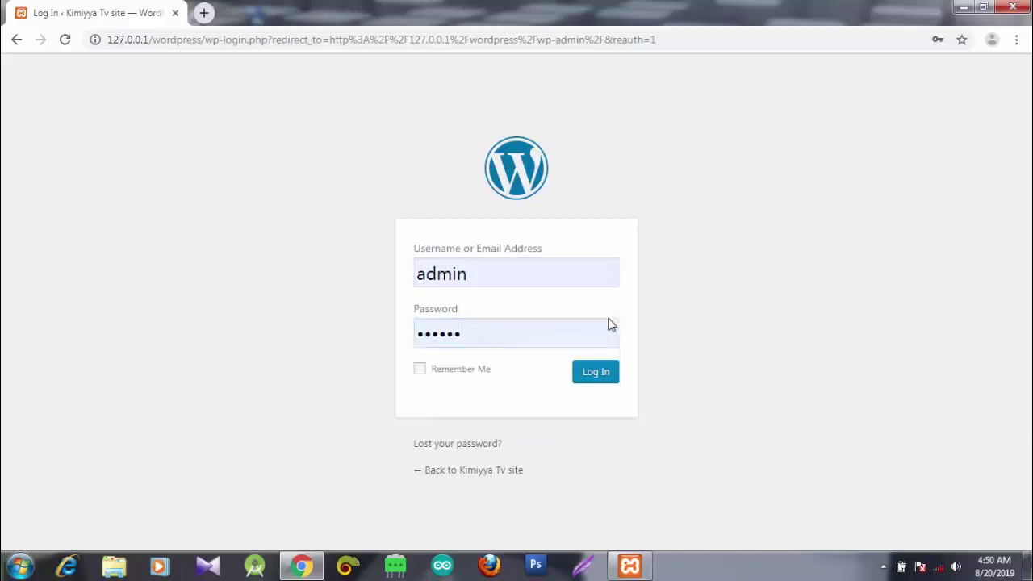
left_click(594, 372)
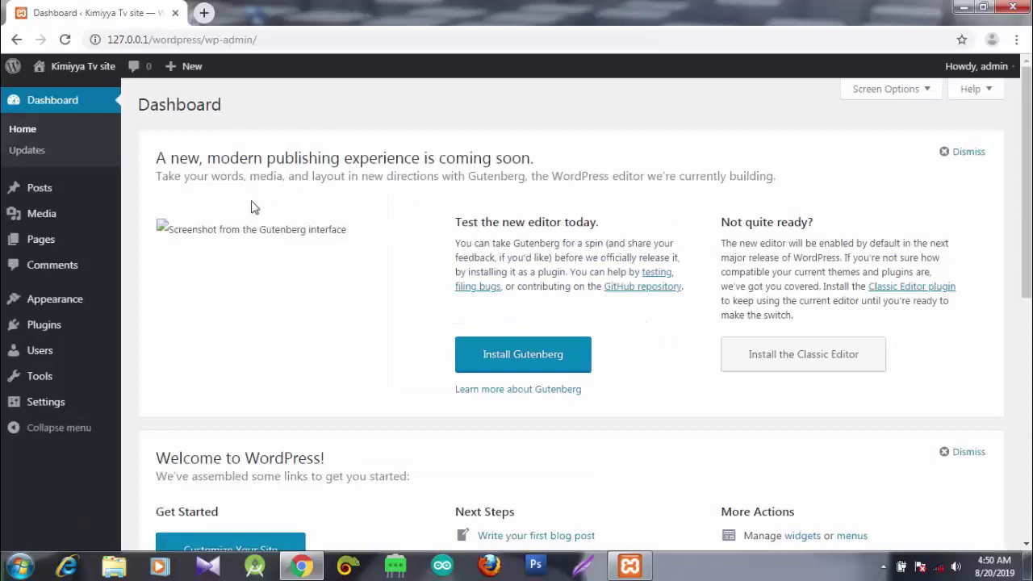
mouse_move(56, 213)
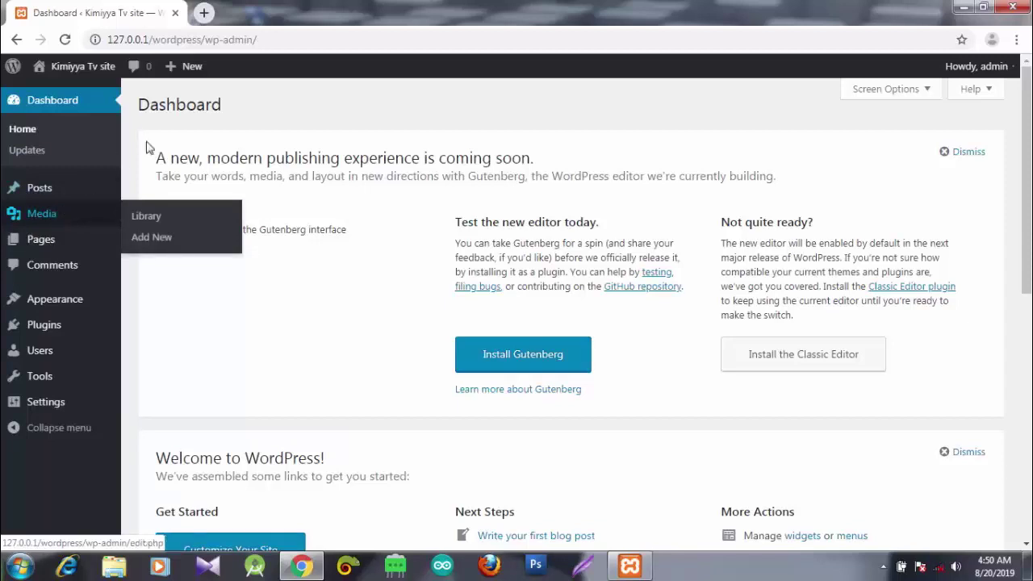
mouse_move(95, 205)
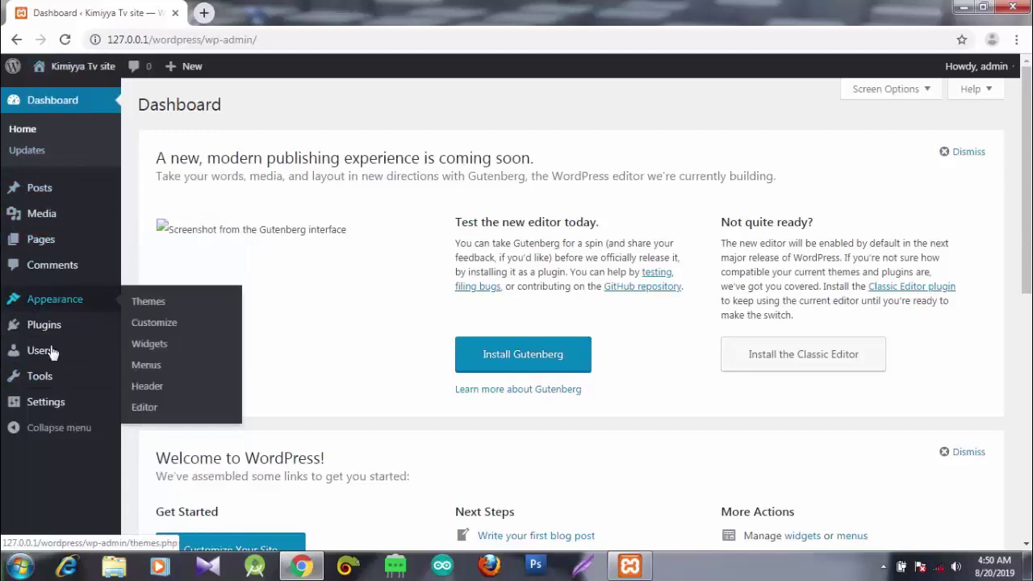
mouse_move(68, 187)
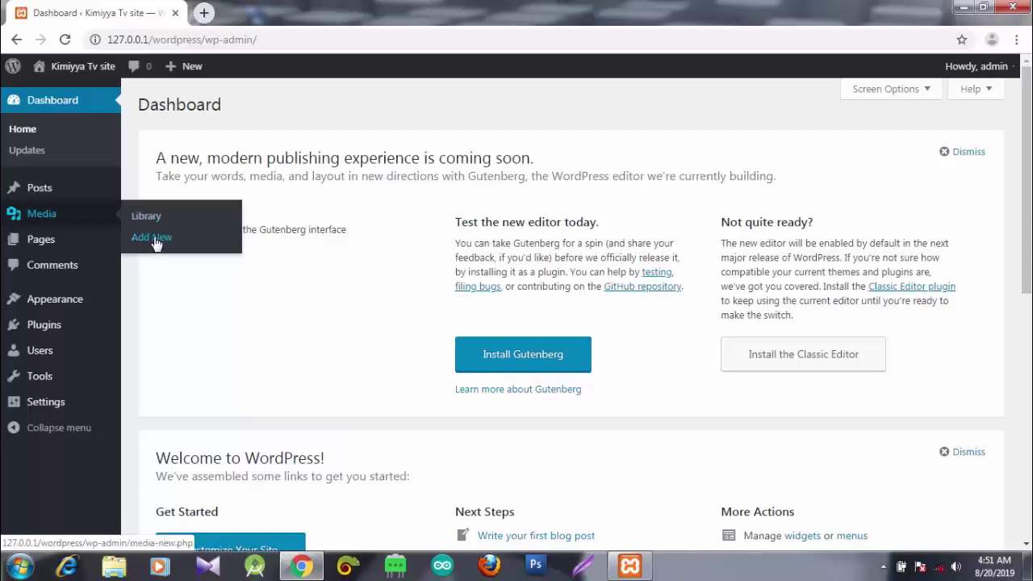
mouse_move(53, 240)
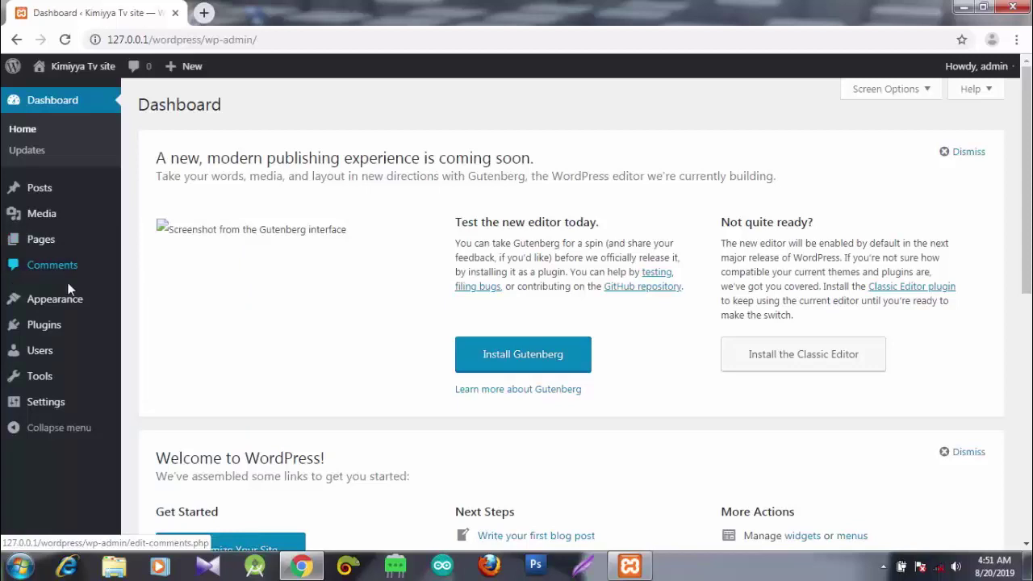
mouse_move(65, 304)
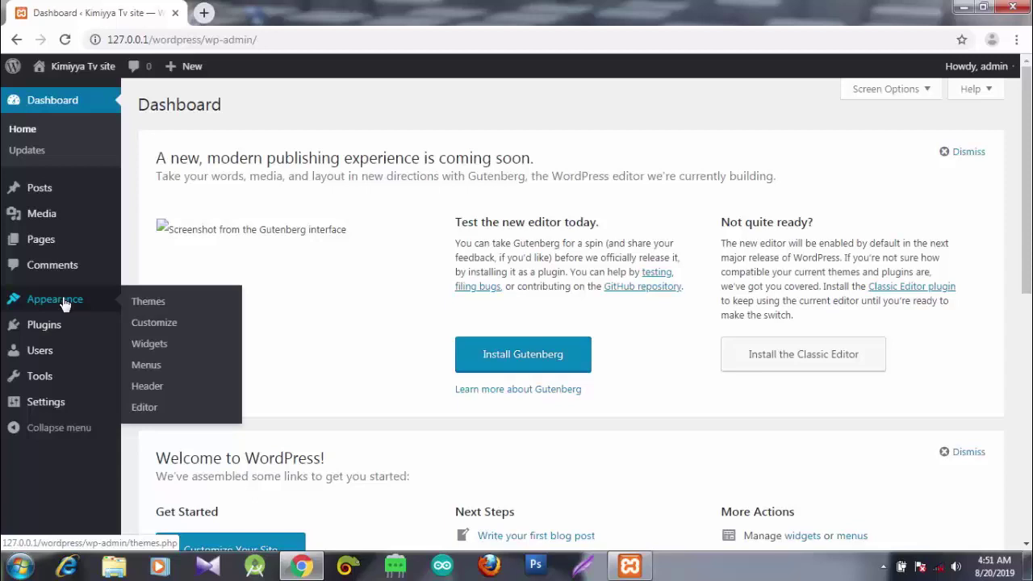
mouse_move(53, 325)
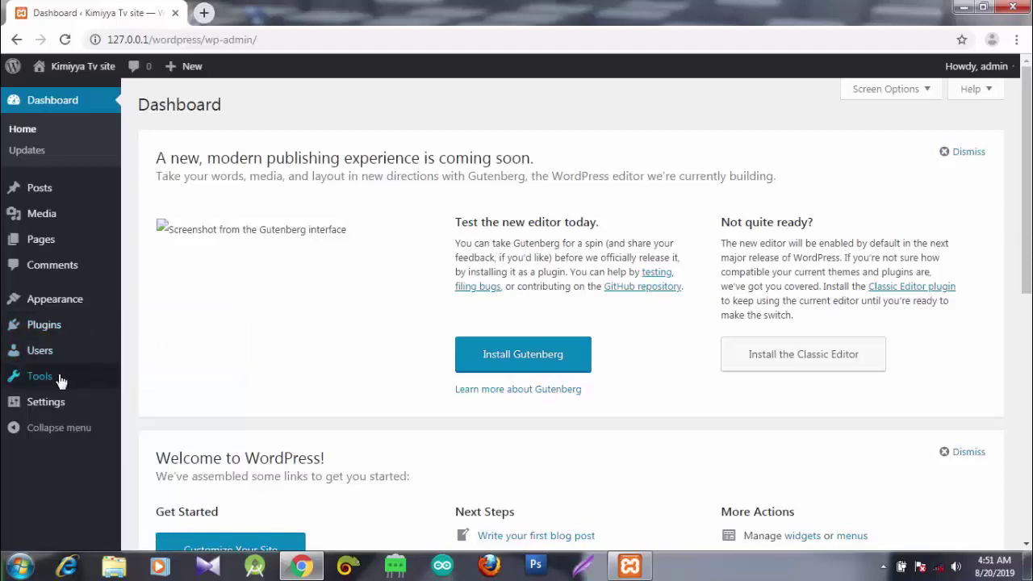
mouse_move(58, 379)
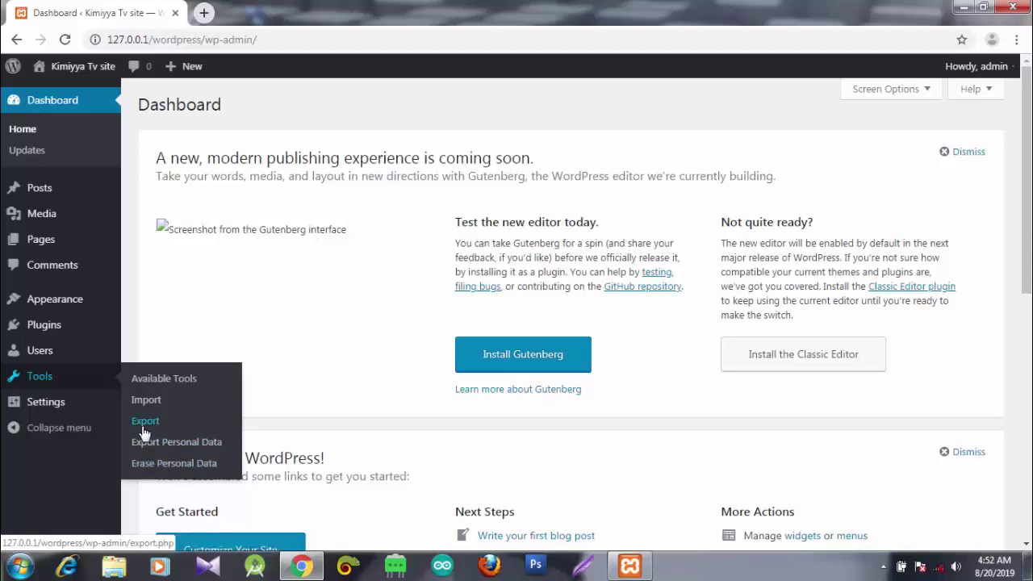
mouse_move(58, 407)
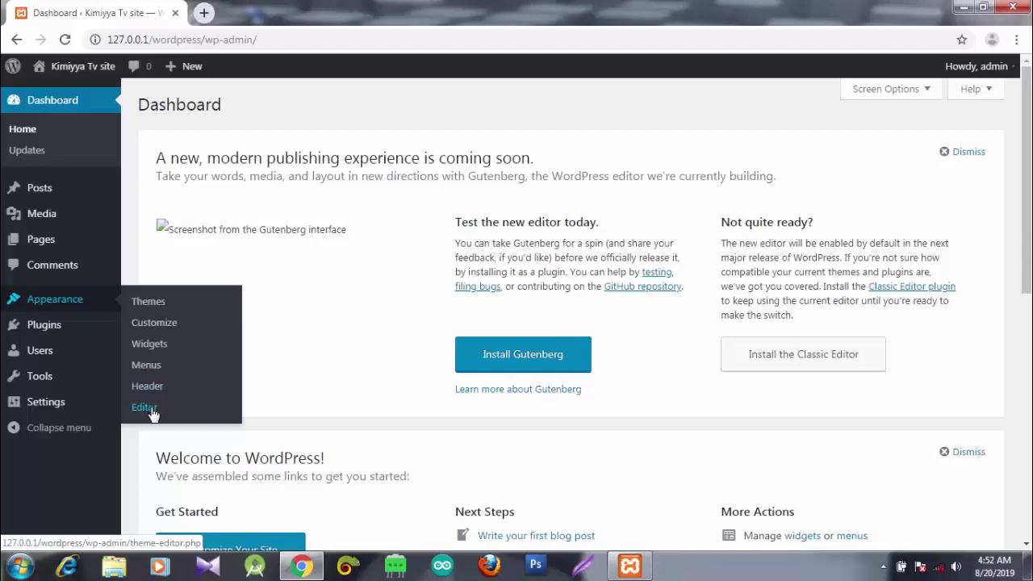
- Preview the Twenty Sixteen theme from the installed themes, activate and publish it, and return to the Themes page
left_click(154, 305)
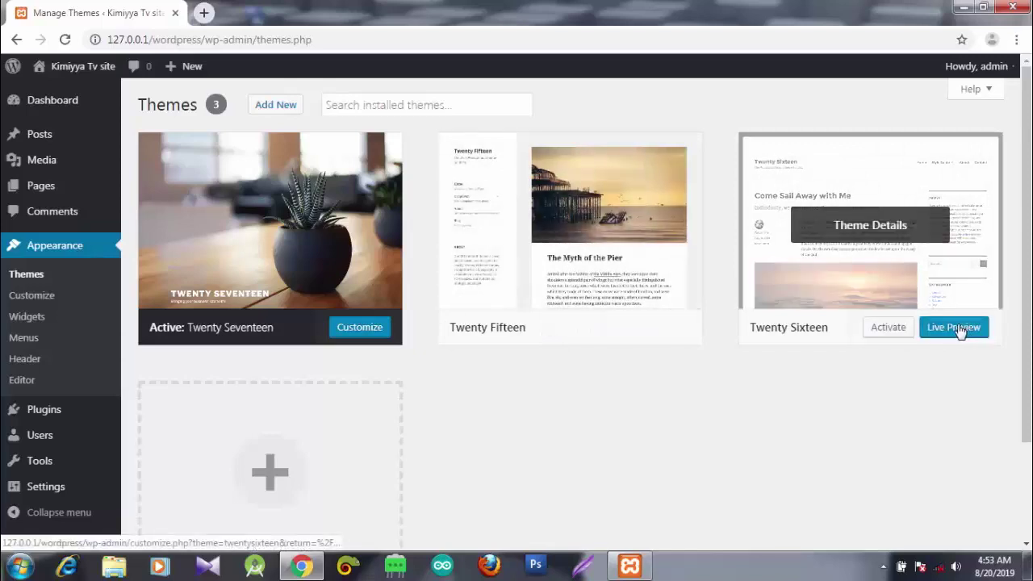
left_click(958, 331)
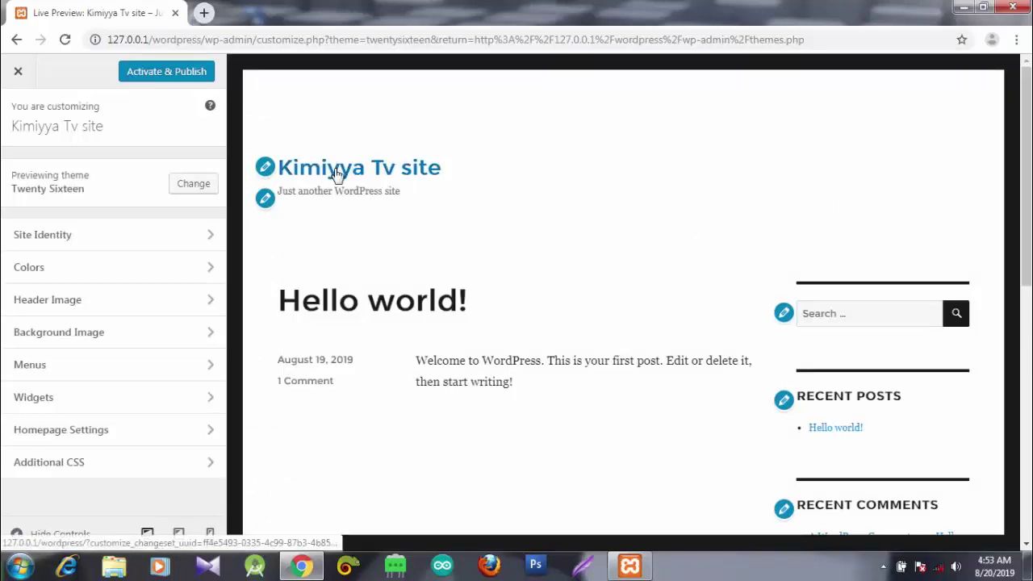
left_click(165, 74)
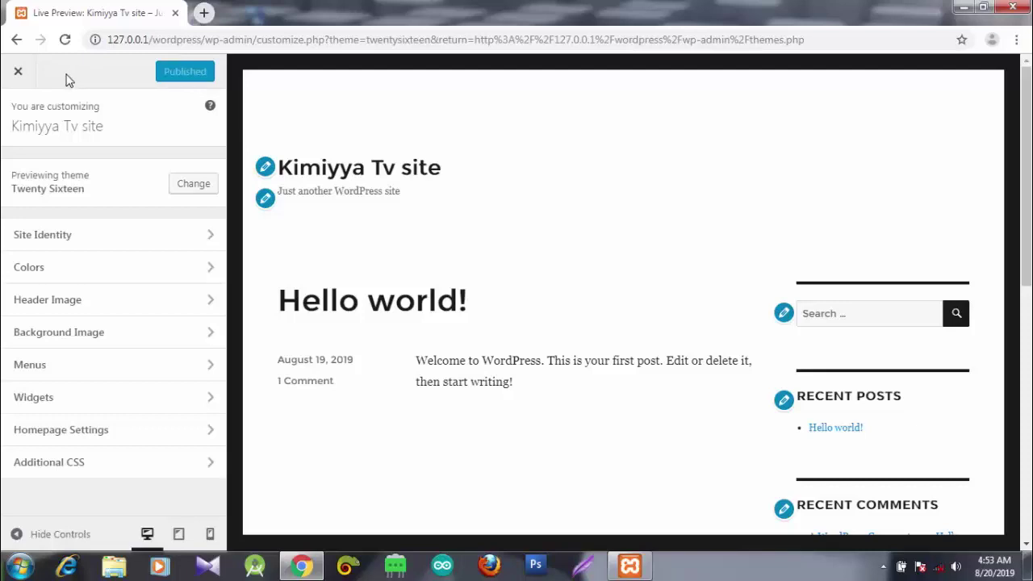
left_click(20, 73)
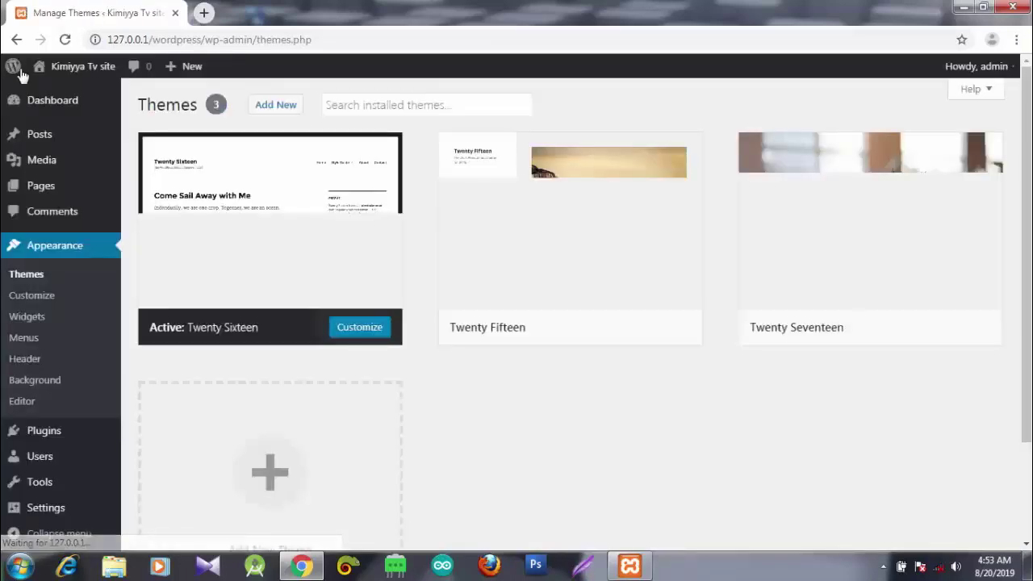
- Open the live site in a new browser tab and look over its front page from top to bottom
mouse_move(84, 66)
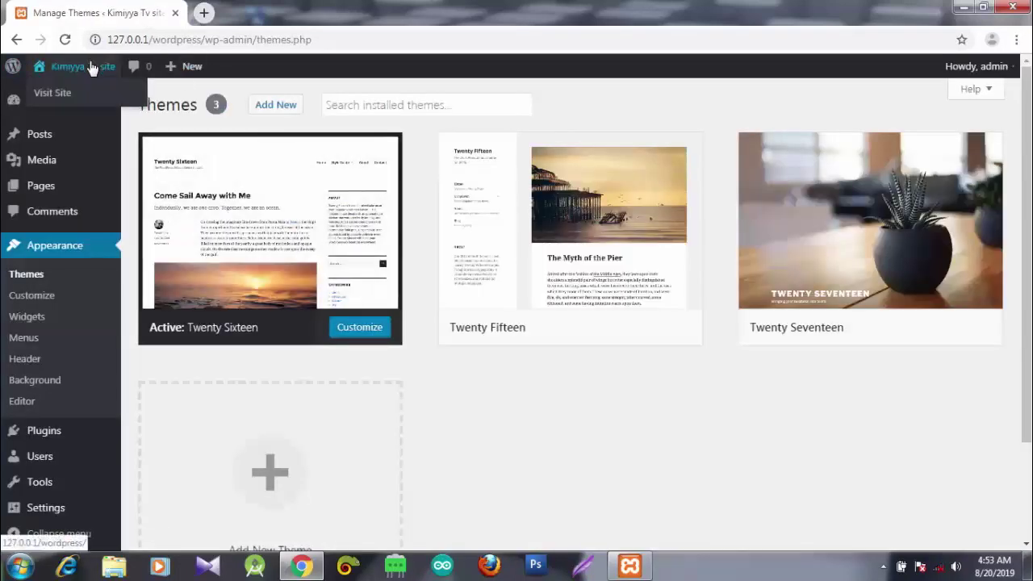
right_click(60, 95)
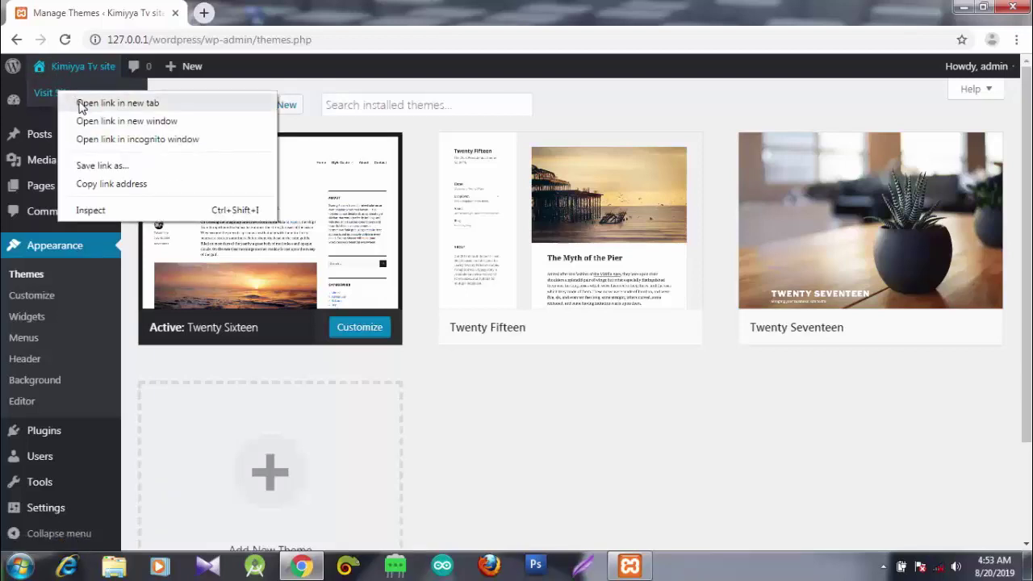
left_click(81, 104)
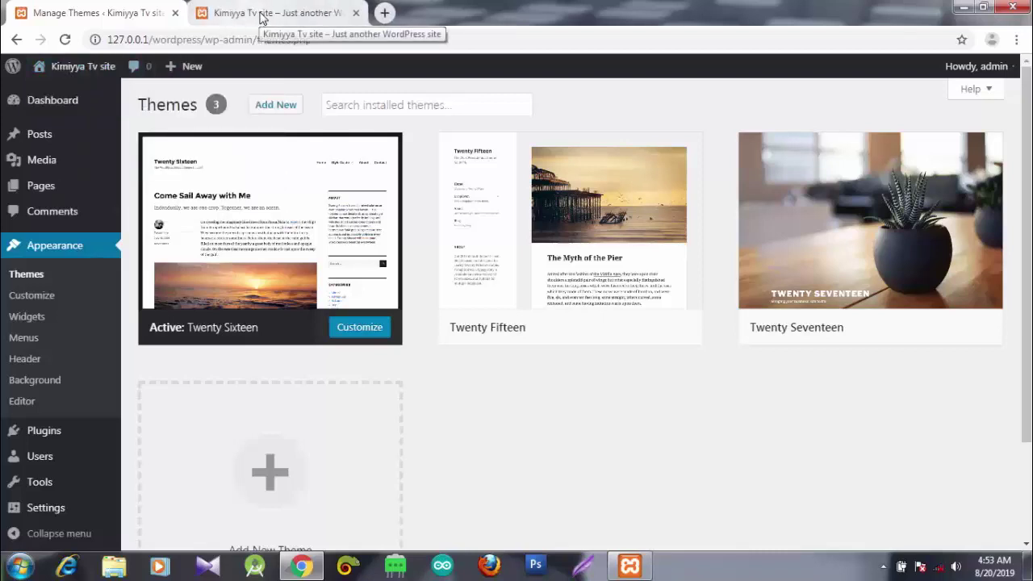
left_click(261, 14)
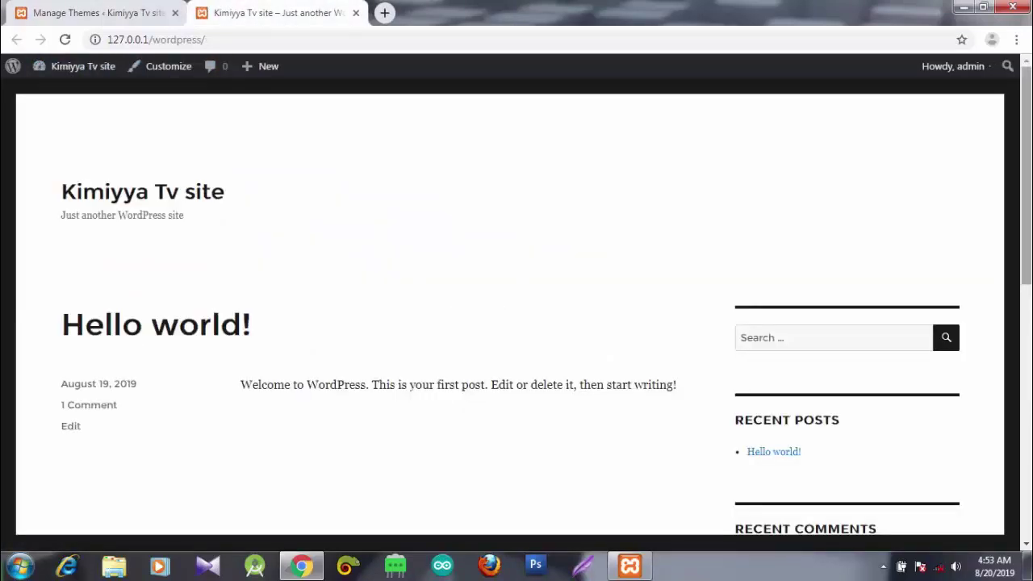
scroll(516, 314, "down", 6)
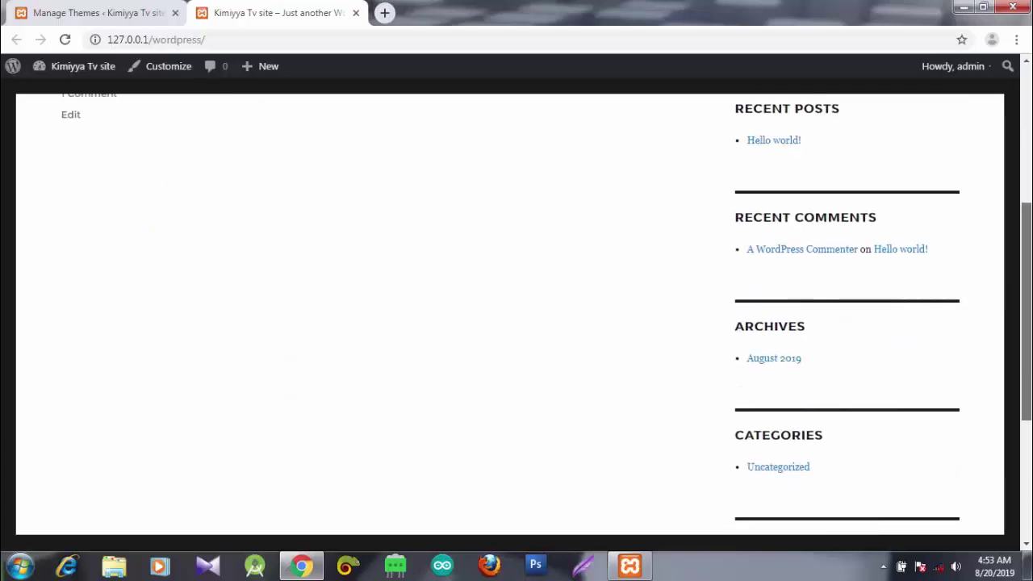
scroll(1013, 191, "up", 6)
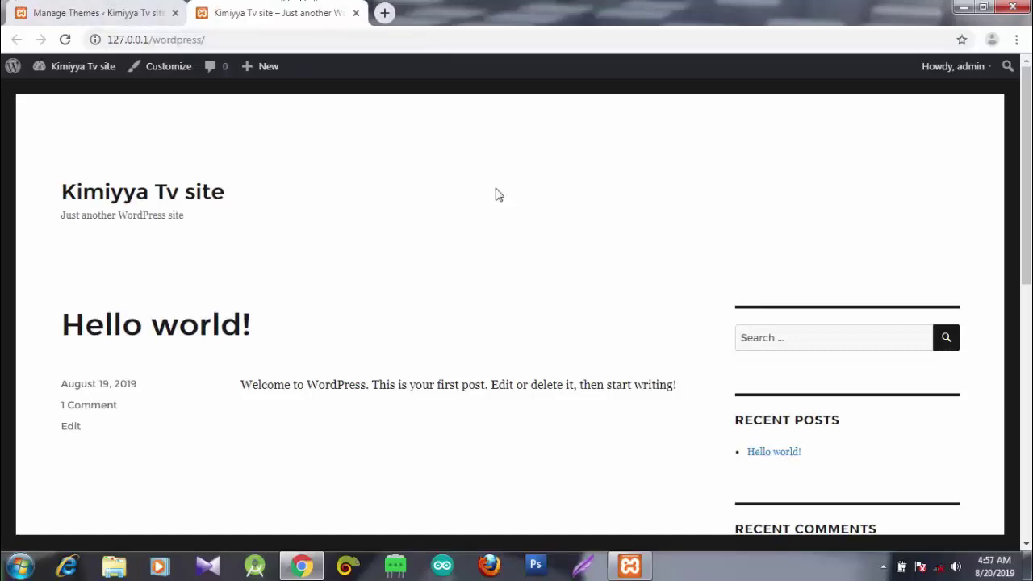
mouse_move(966, 72)
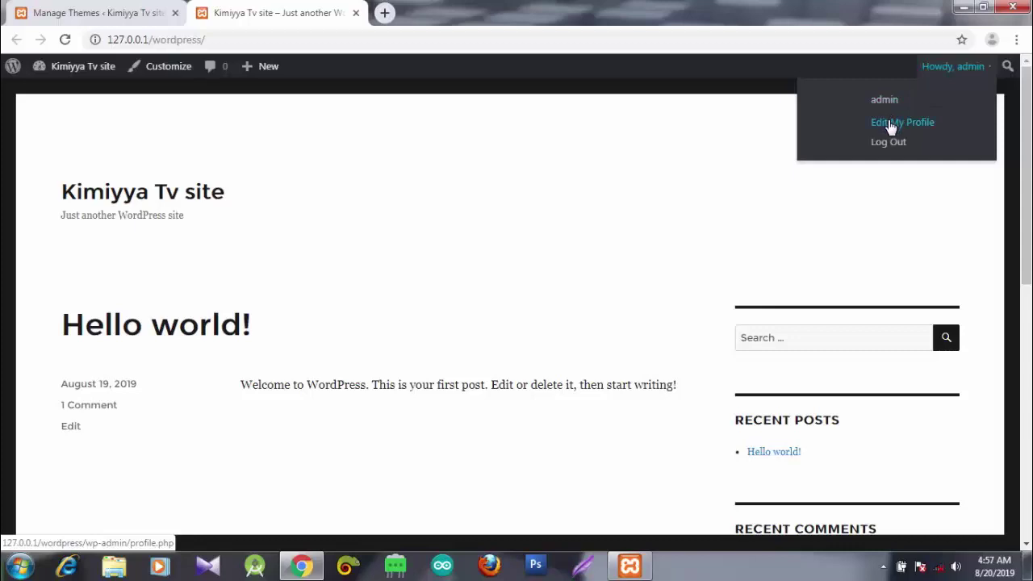
mouse_move(255, 74)
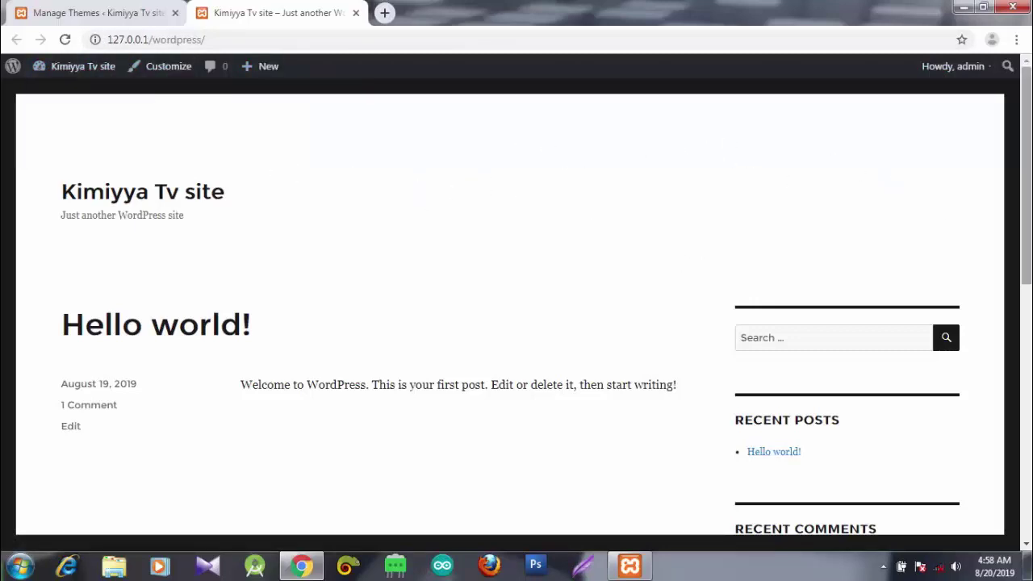
mouse_move(1026, 176)
left_mouse_down()
mouse_move(1026, 378)
mouse_move(1026, 173)
left_mouse_up()
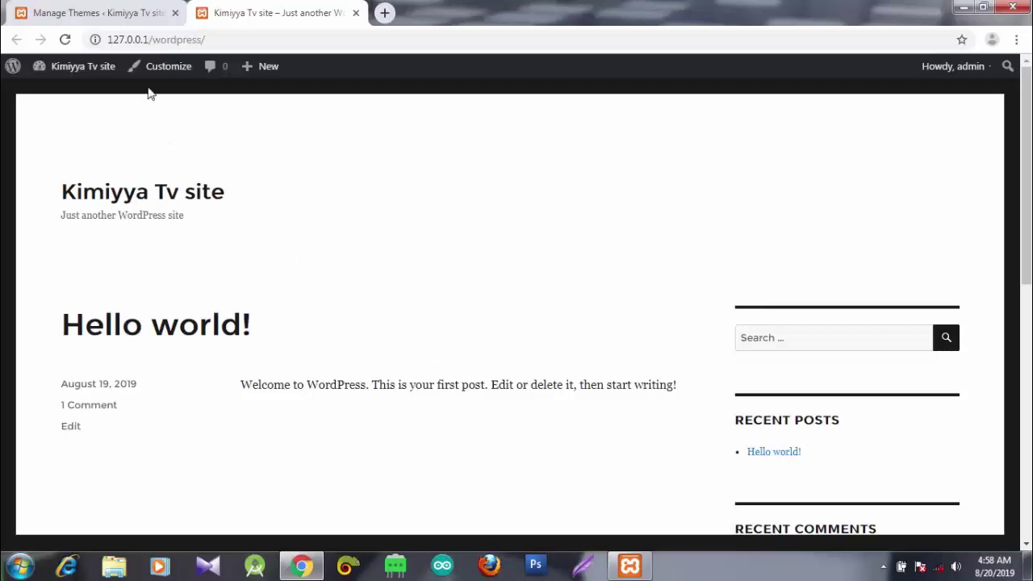
- Return to the Themes page, open the site customizer and create a menu named Main Menu assigned to the Primary Menu location
left_click(132, 14)
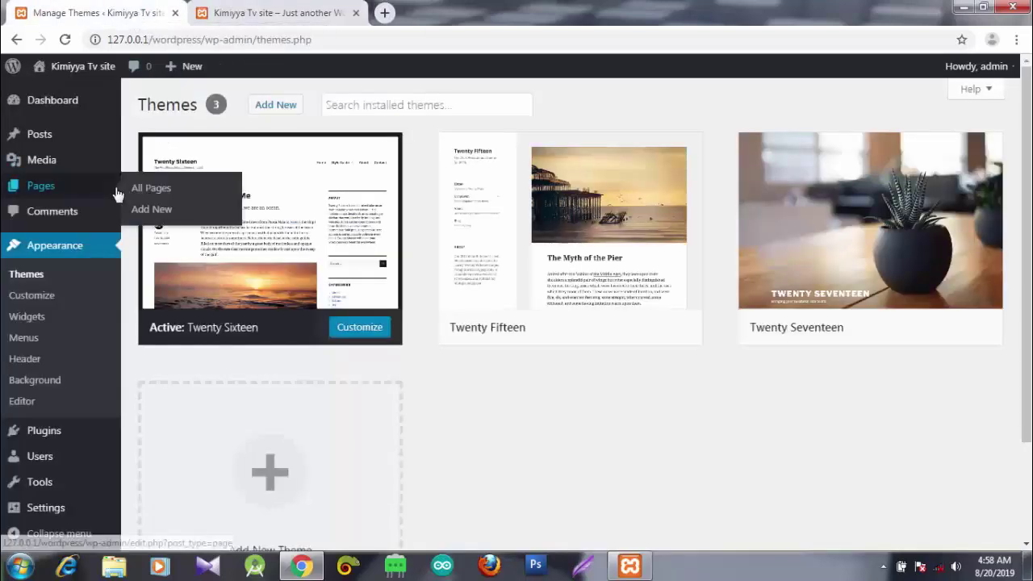
left_click(37, 300)
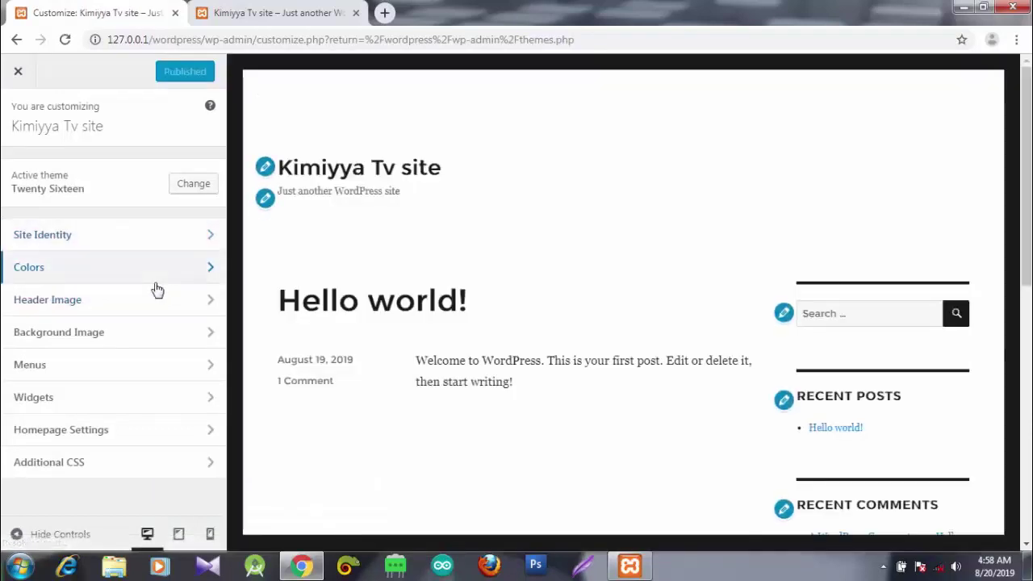
left_click(90, 371)
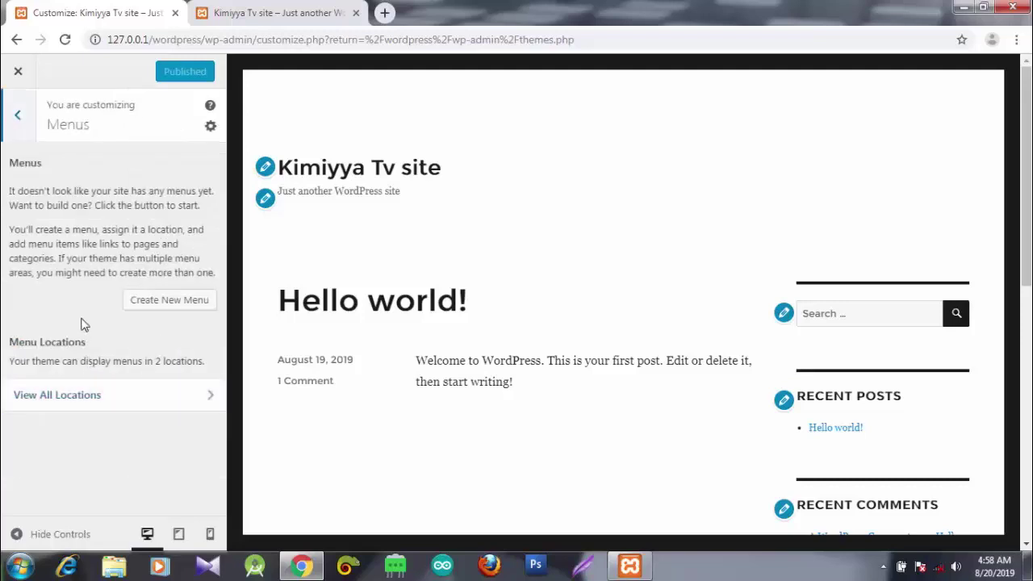
left_click(149, 305)
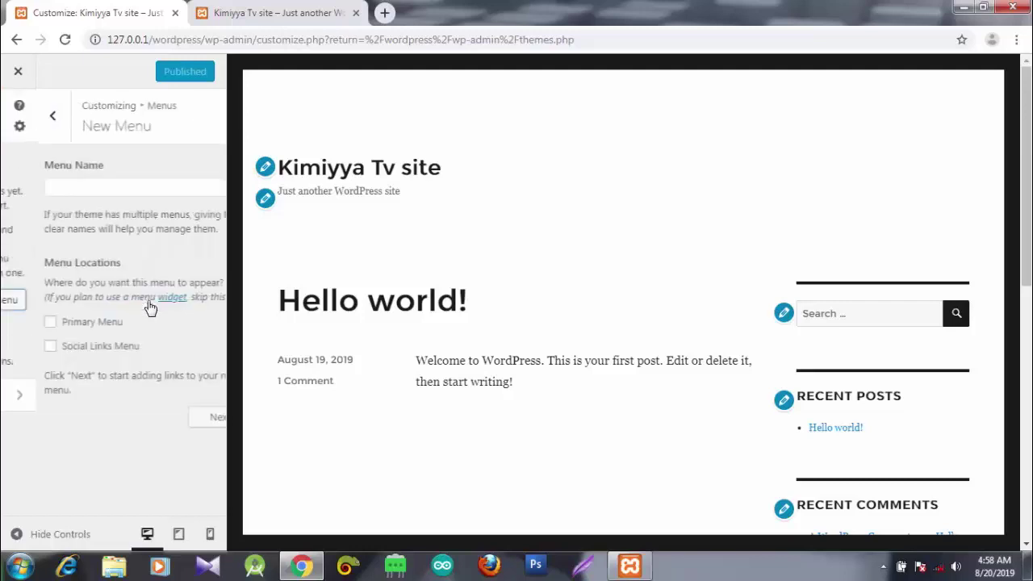
left_click(60, 186)
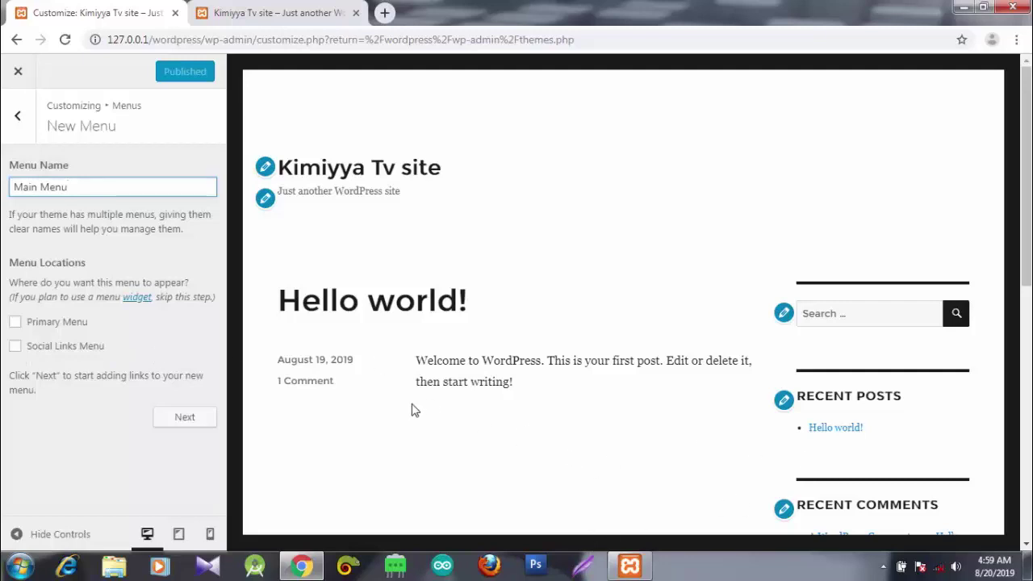
left_click(15, 323)
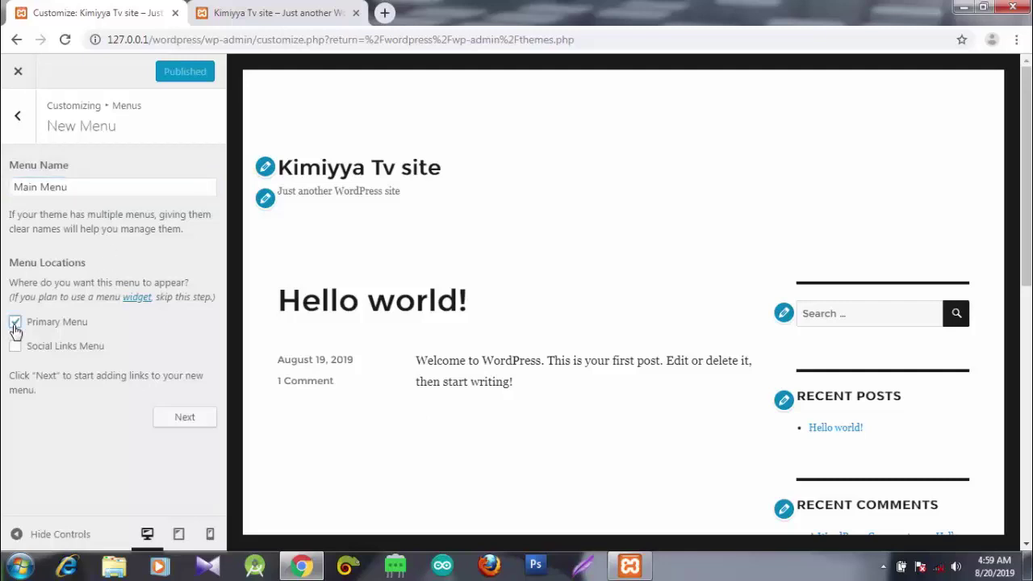
left_click(183, 418)
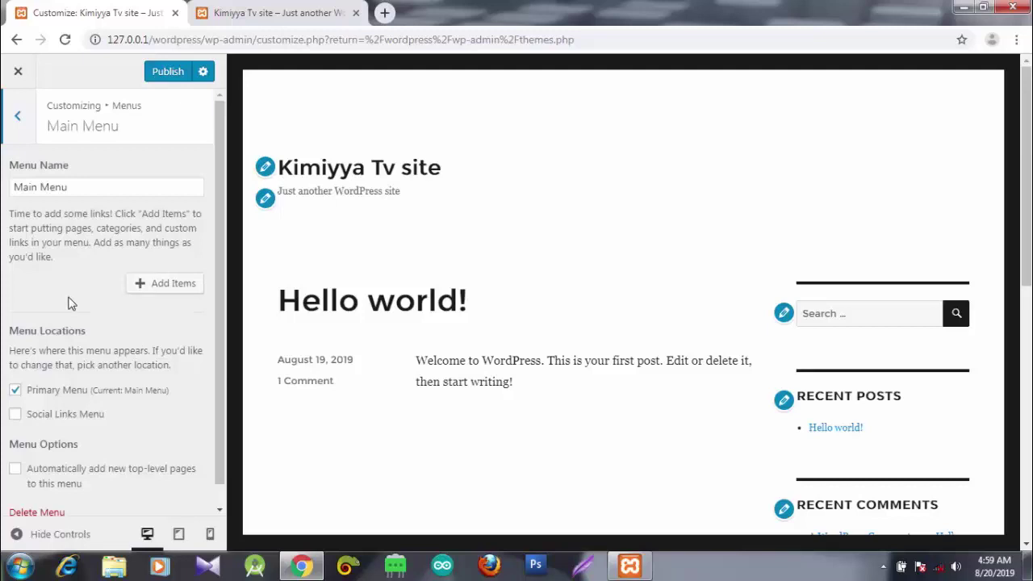
- Add the Home link, Sample Page and the Hello world! post to Main Menu, and publish the changes
left_click(162, 283)
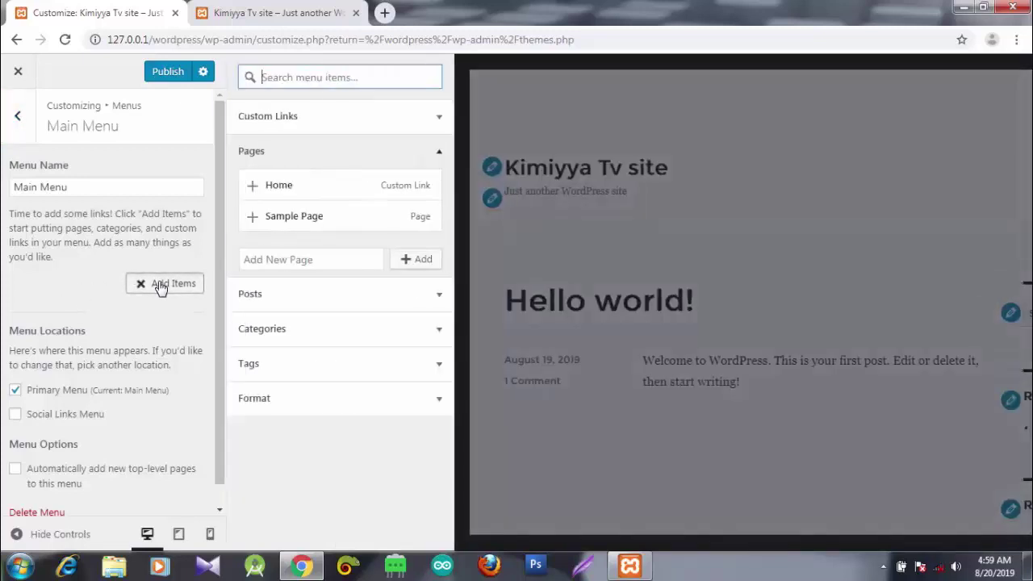
left_click(258, 186)
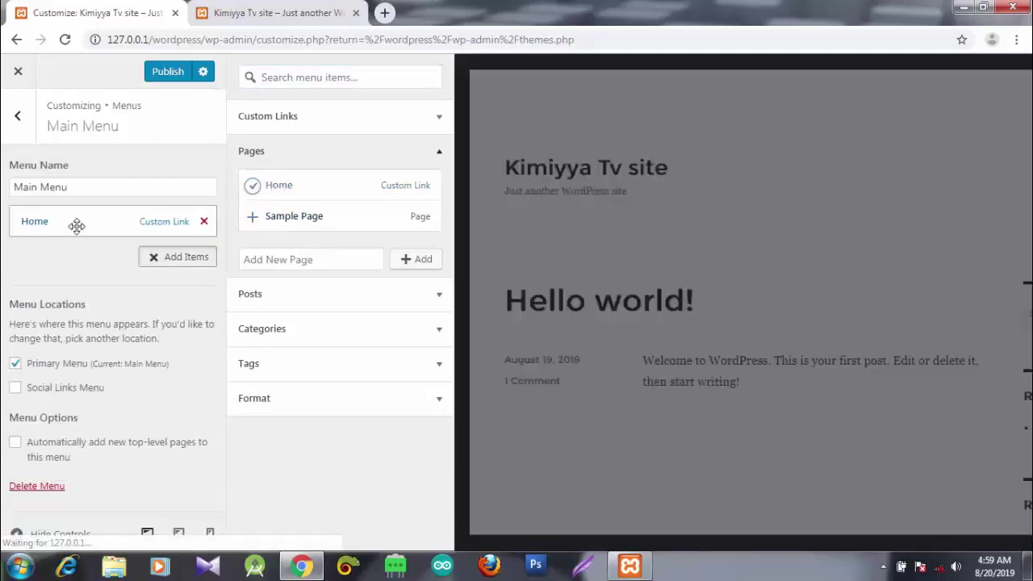
left_click(254, 218)
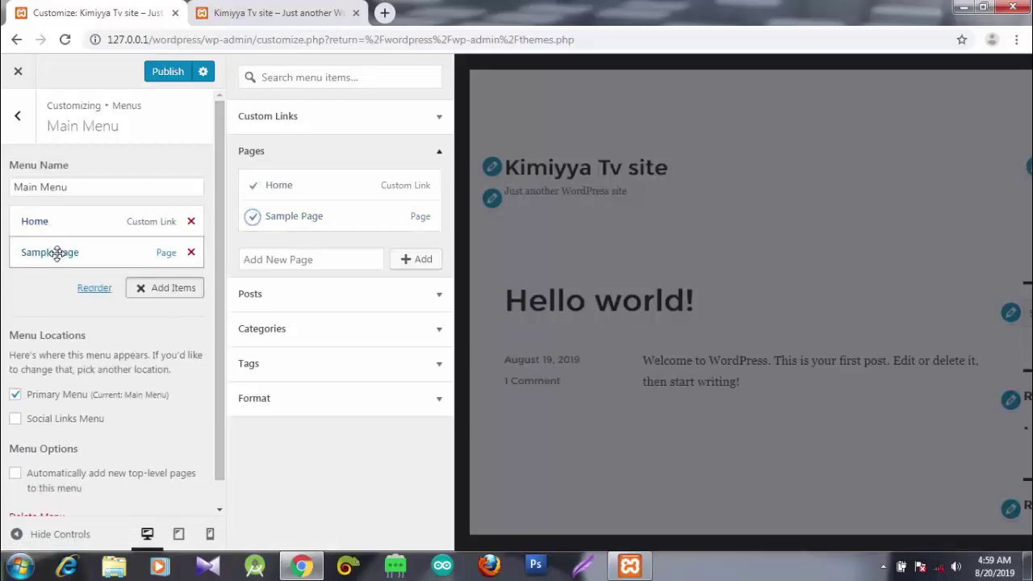
left_click(291, 296)
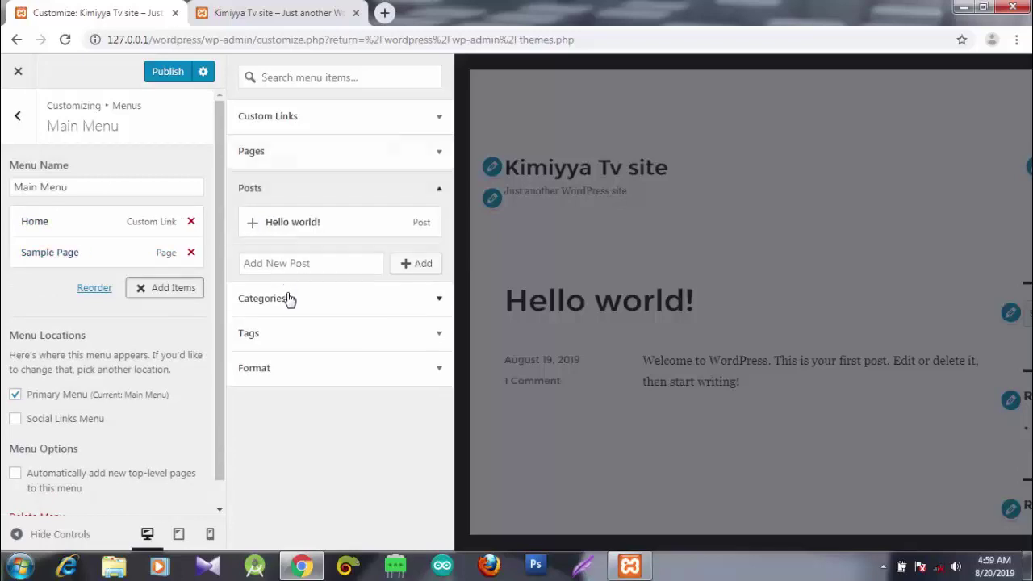
left_click(252, 220)
left_click(258, 194)
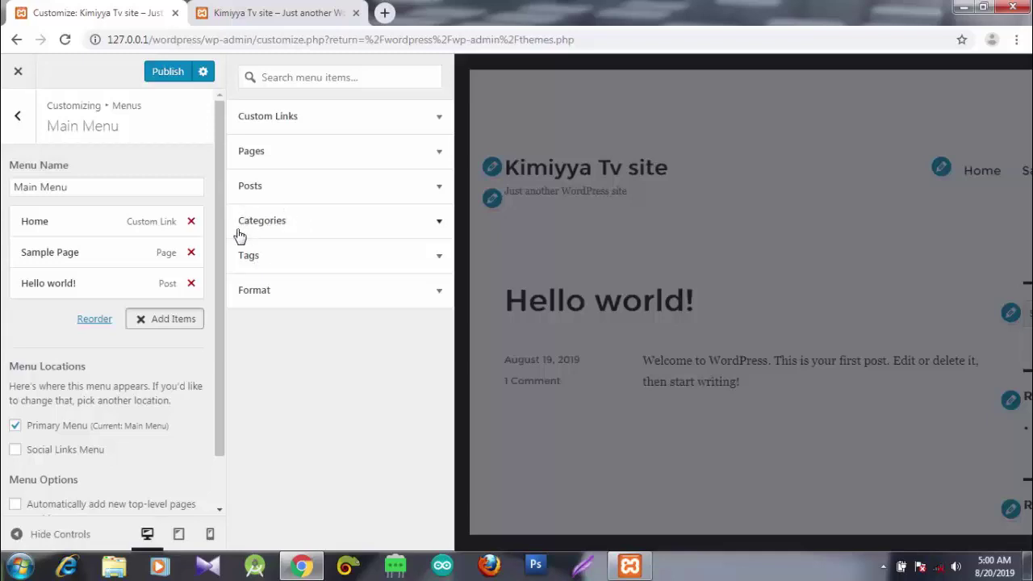
left_click(172, 78)
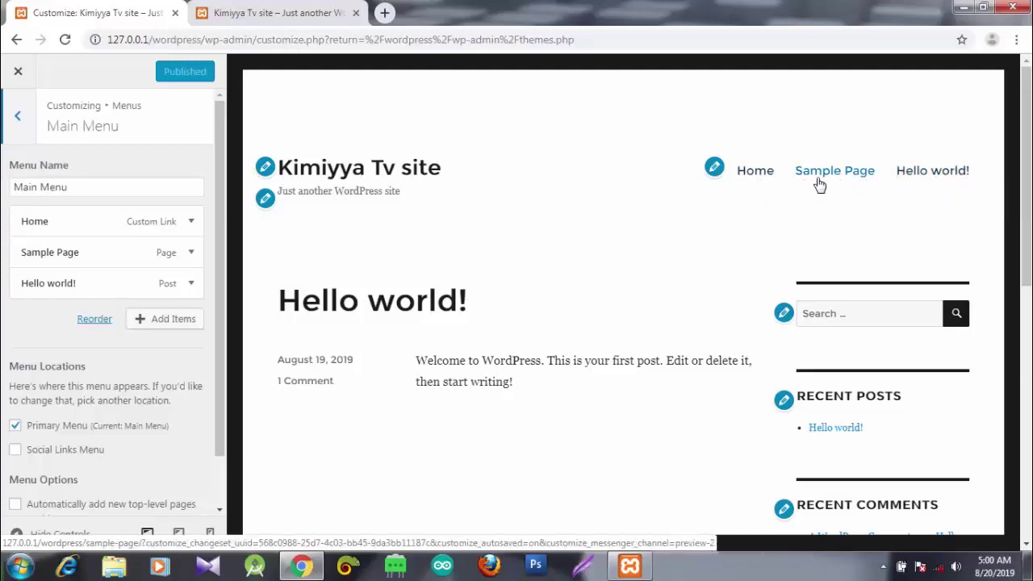
- Change the navigation label of the Sample Page menu item to About
left_click(192, 252)
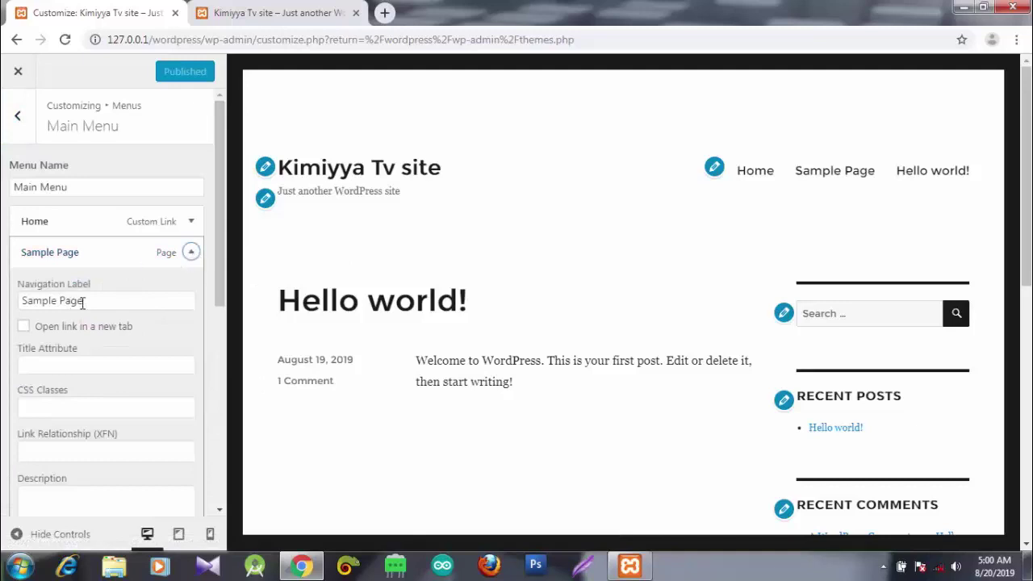
left_click(82, 302)
key("BackSpace")
key("BackSpace")
key("BackSpace")
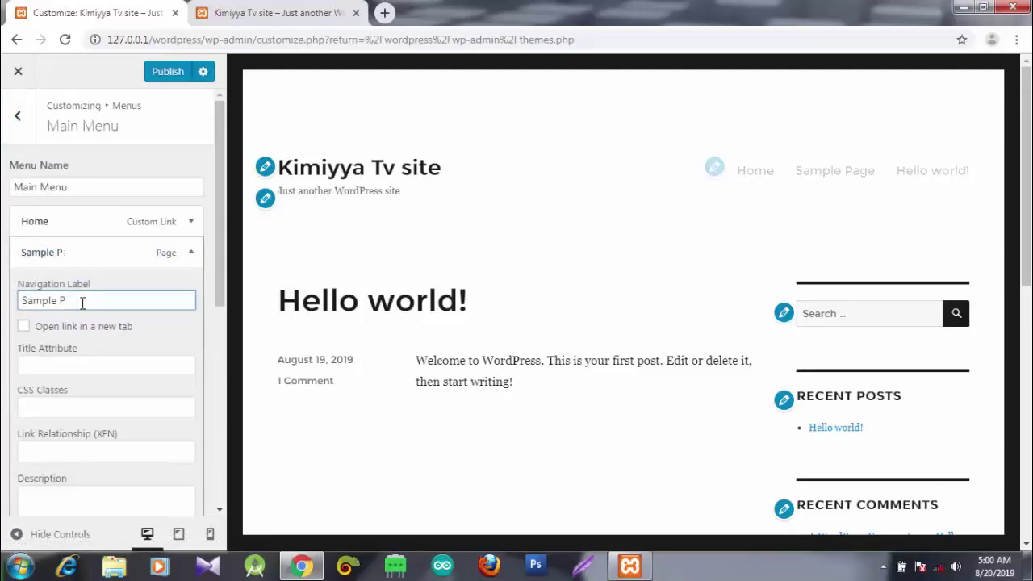
key("BackSpace")
key("BackSpace")
key("BackSpace")
key("BackSpace")
key("BackSpace")
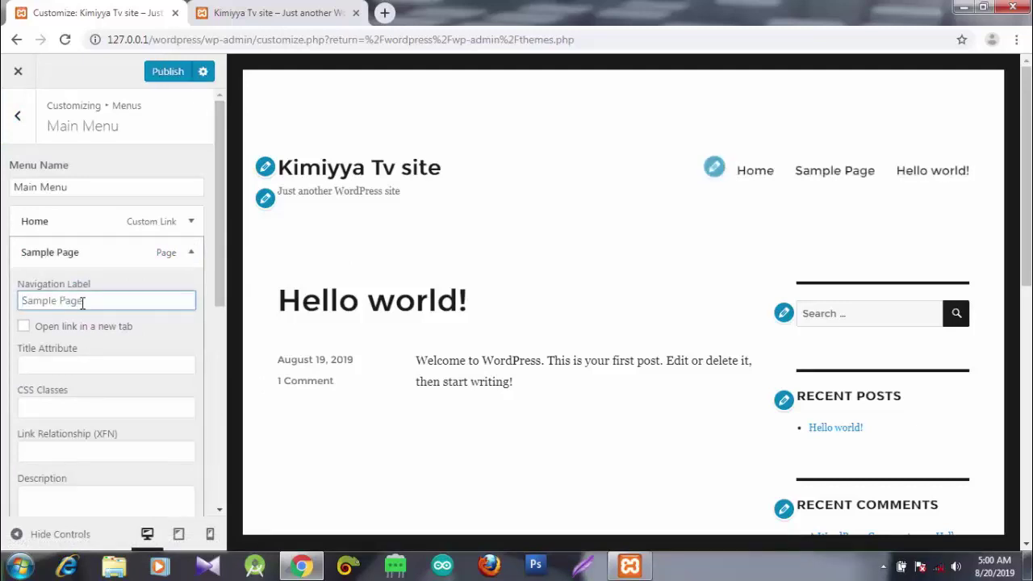
type("About")
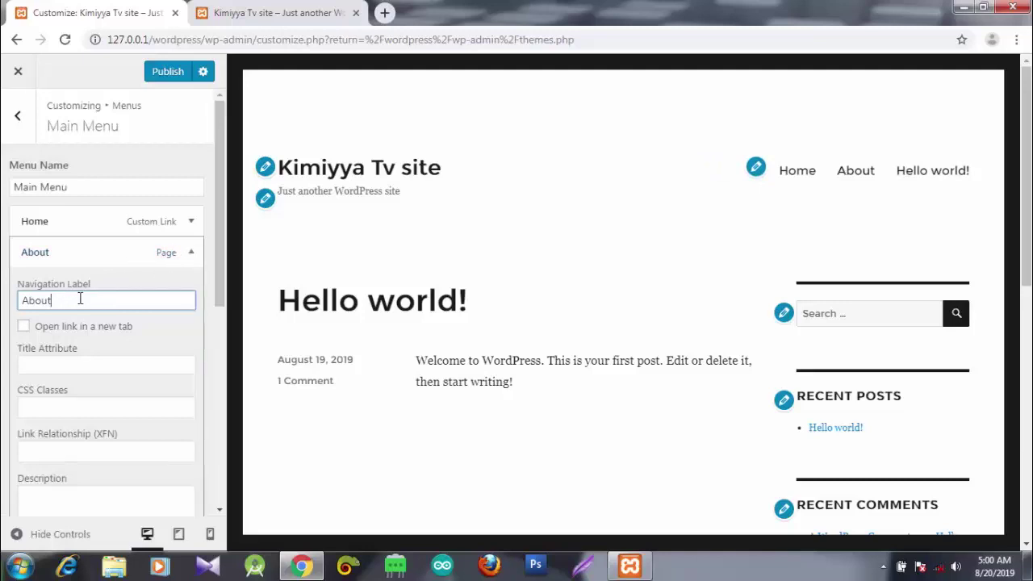
- Set the About menu item to open its link in a new tab, publish the change and collapse the item's settings
left_click(26, 327)
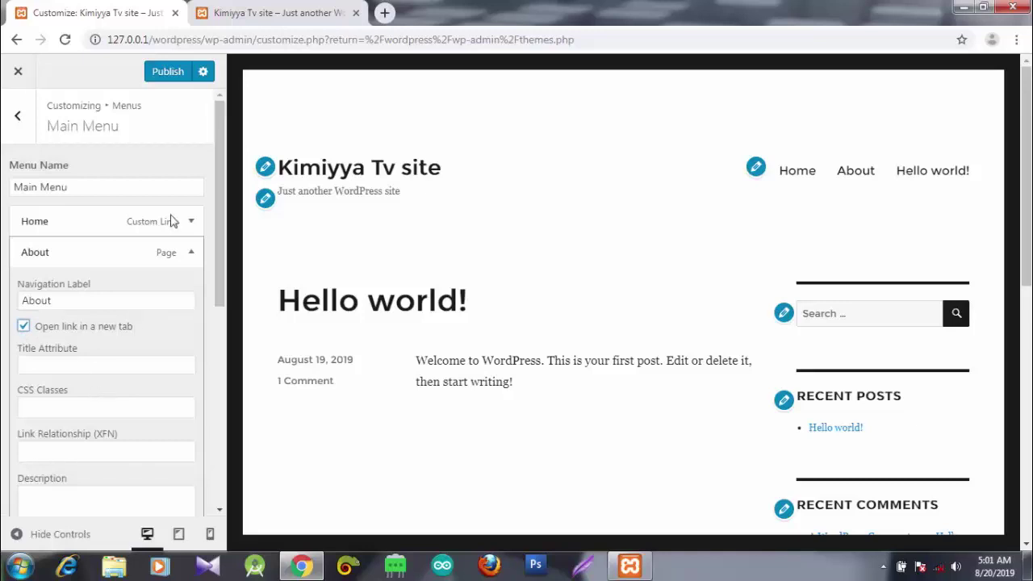
left_click(162, 78)
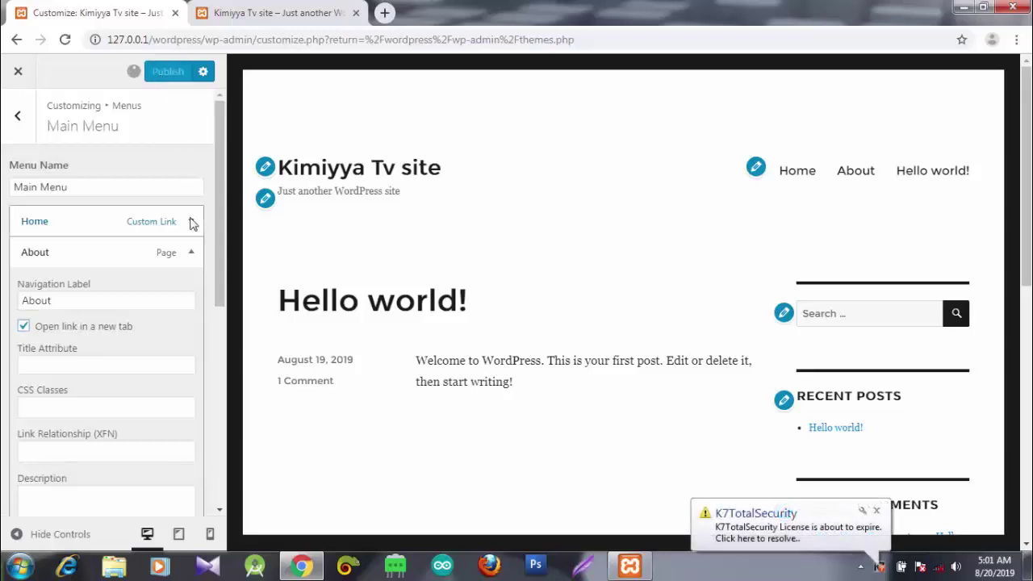
left_click(191, 252)
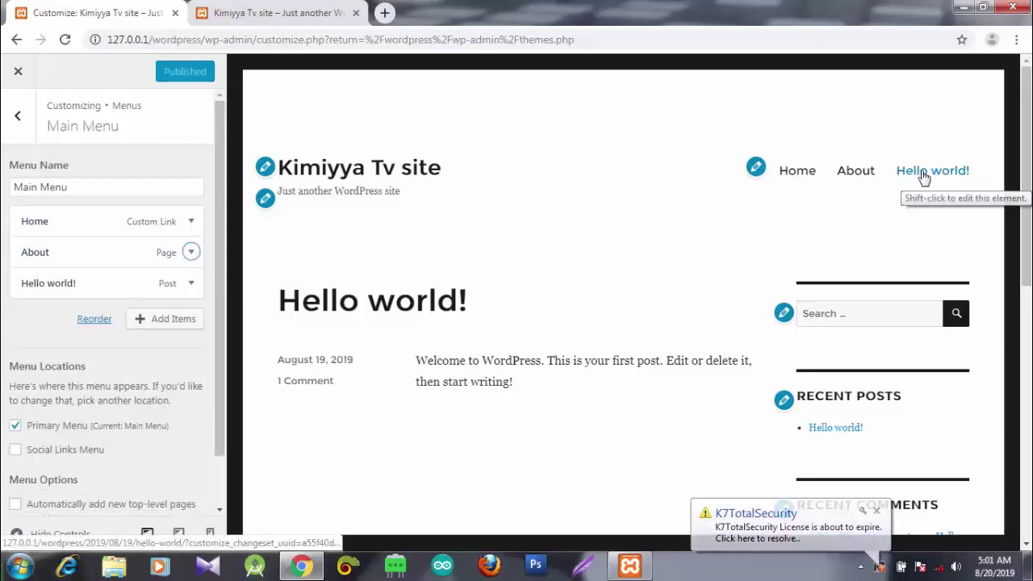
- Change the navigation label of the Hello world! menu item to Stuffs, collapse its settings and publish the change
left_click(191, 283)
left_click(85, 330)
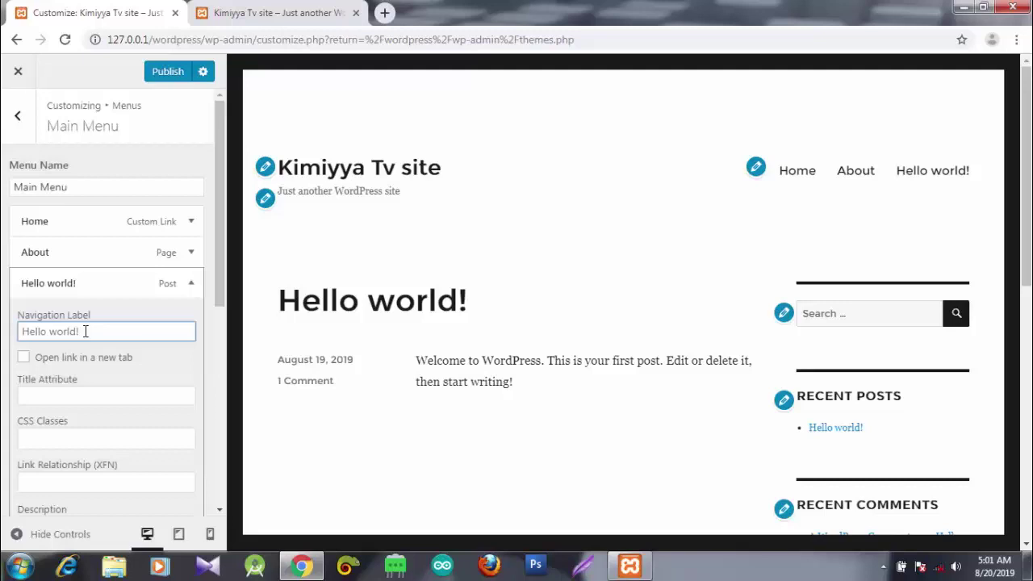
key("ctrl+a")
type("St")
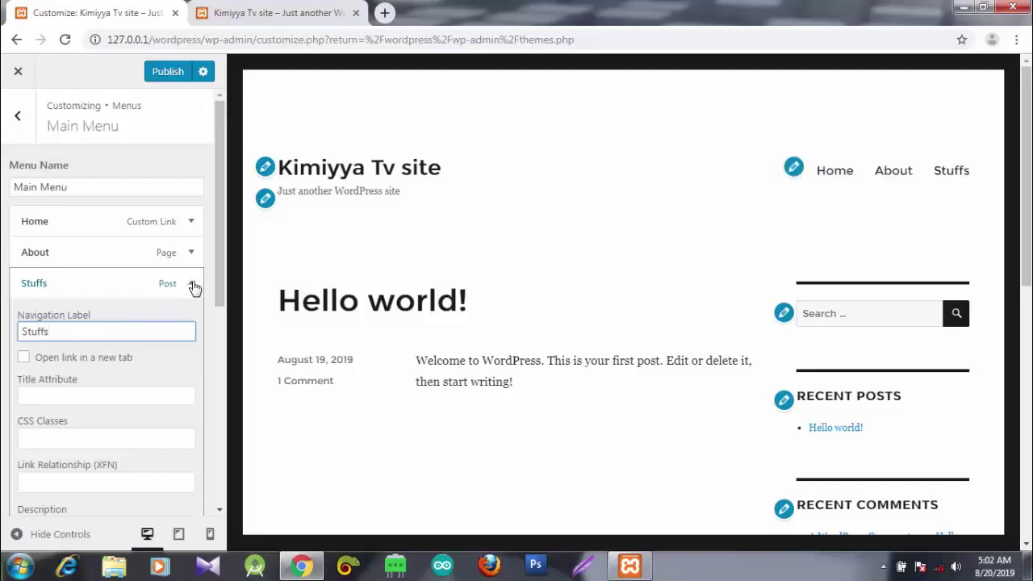
left_click(193, 284)
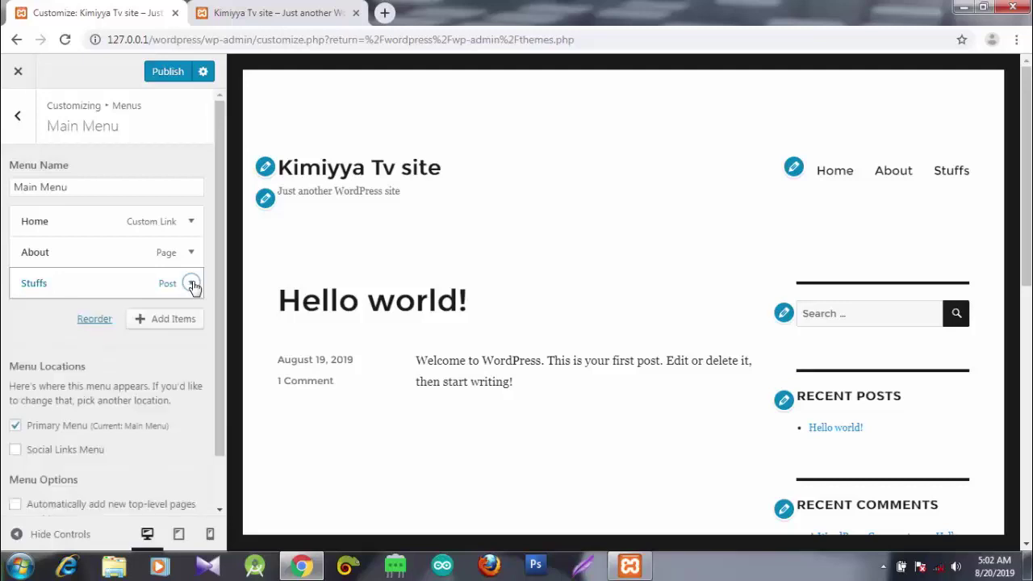
left_click(179, 74)
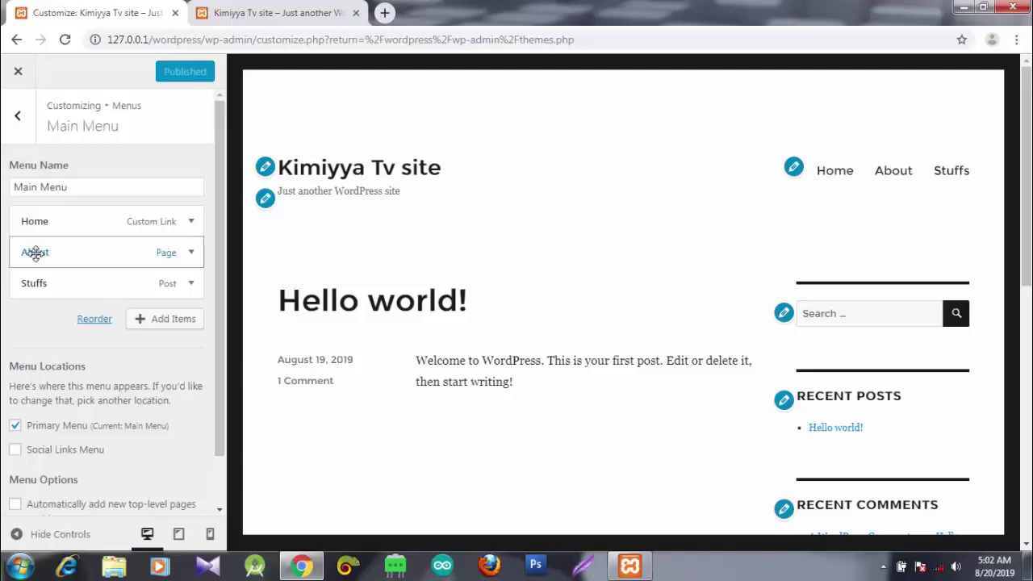
- Nest the About and Stuffs items under Home as sub-items in Main Menu, and check the Home dropdown in the preview
left_click_drag(36, 252, 59, 253)
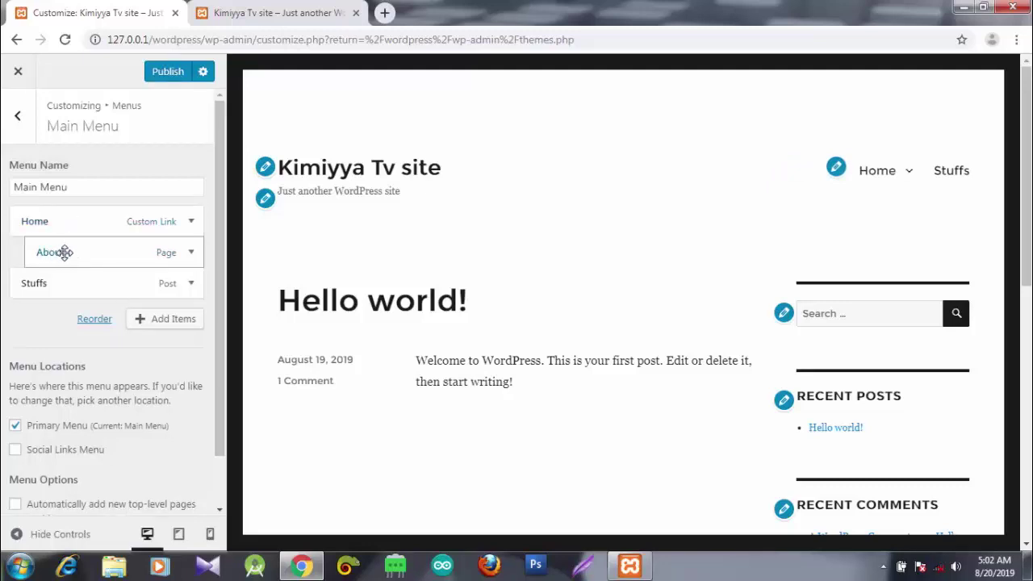
mouse_move(53, 283)
left_mouse_down()
mouse_move(70, 283)
mouse_move(51, 277)
left_mouse_up()
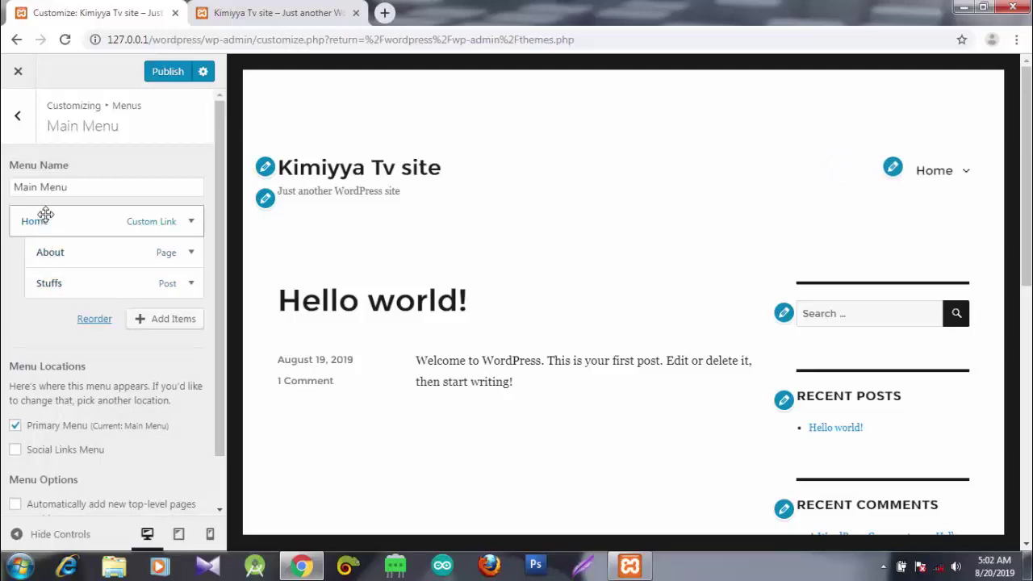
mouse_move(930, 202)
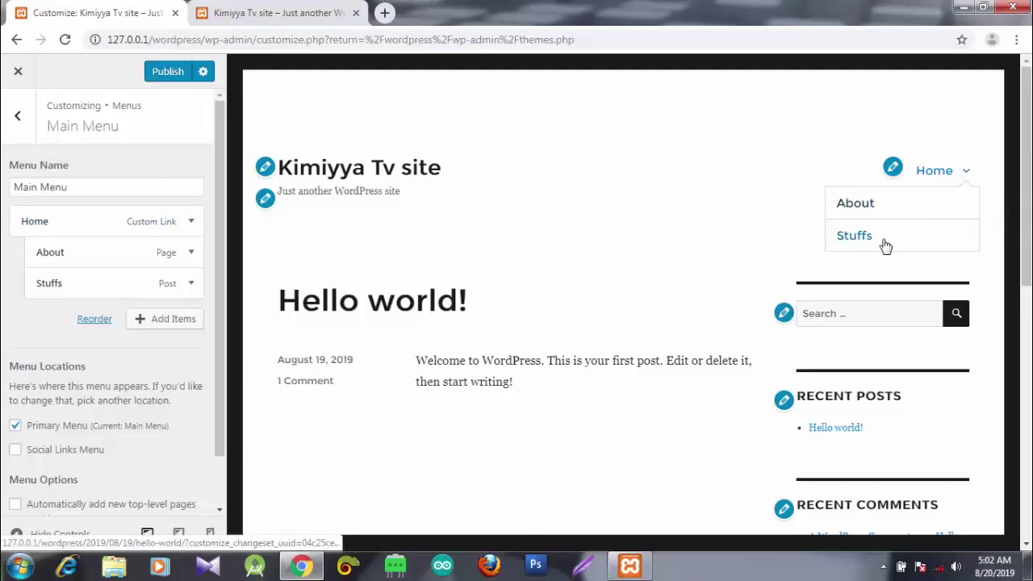
left_click(964, 180)
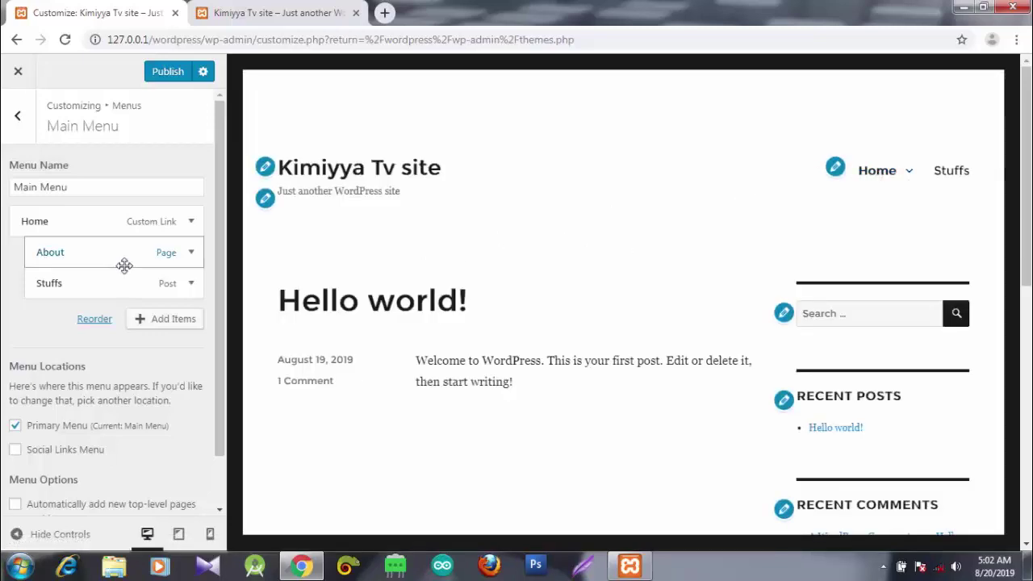
- Publish the nested menu structure and reload the live site page in the other browser tab
left_click(167, 74)
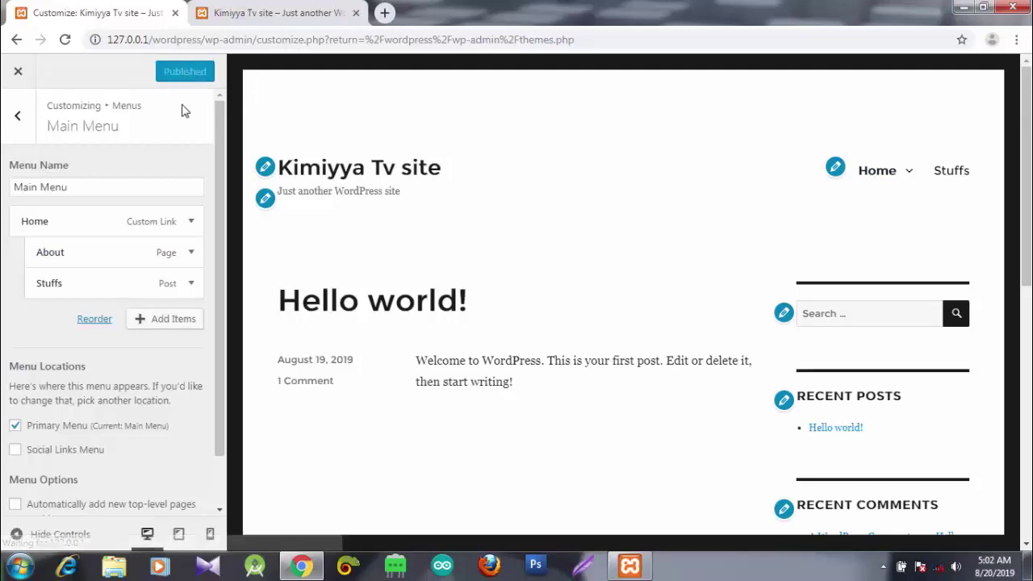
left_click(243, 16)
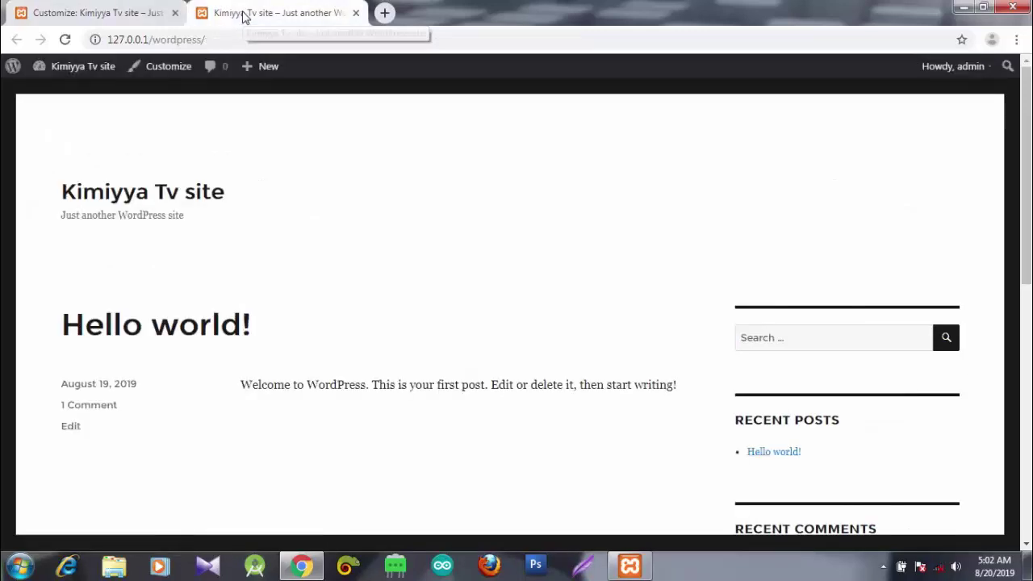
left_click(66, 41)
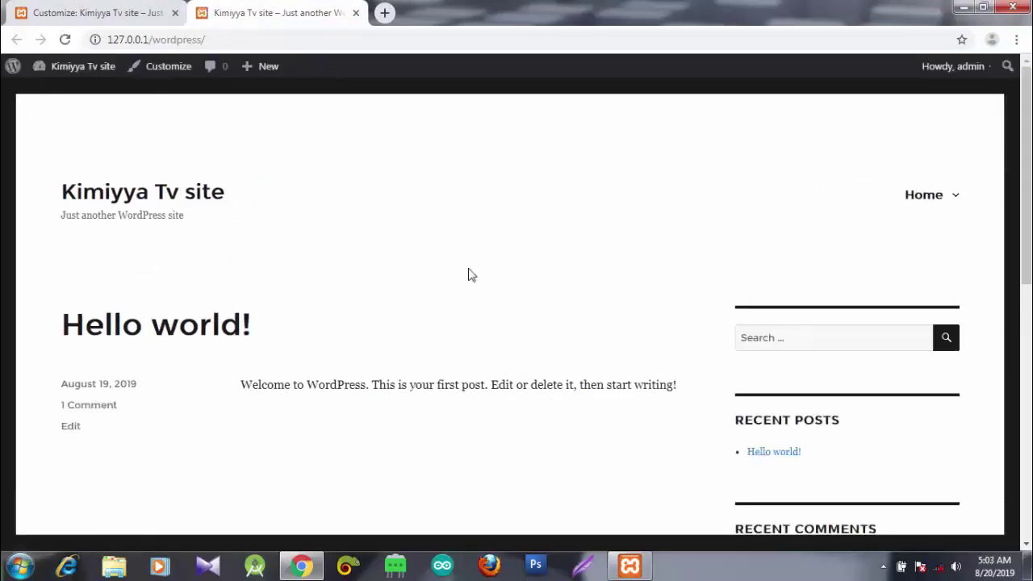